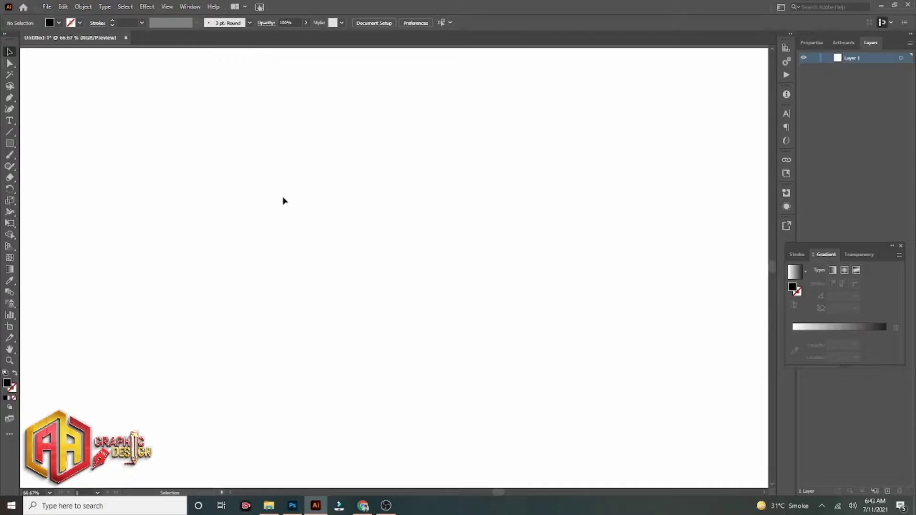
Choose the Line Segment tool with fill set to None and a black stroke.
left_click(13, 135)
left_click(59, 25)
left_click(6, 38)
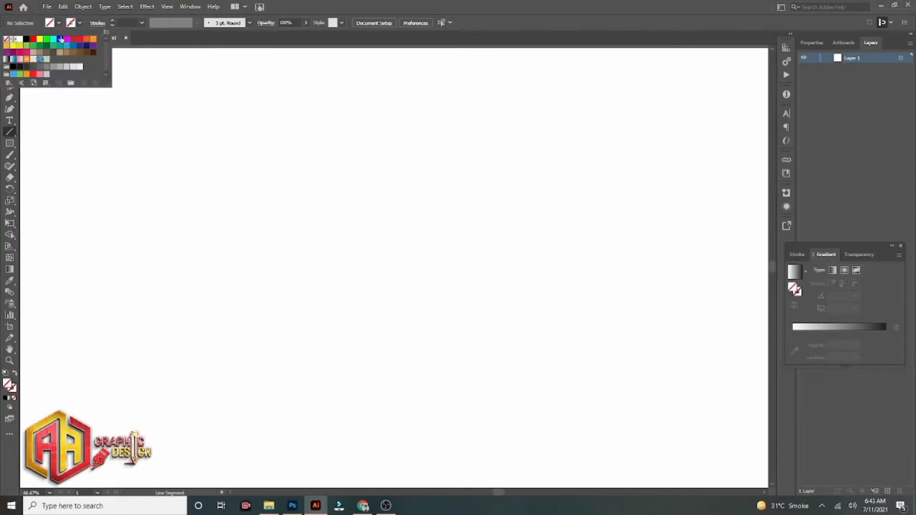
left_click(80, 23)
left_click(27, 39)
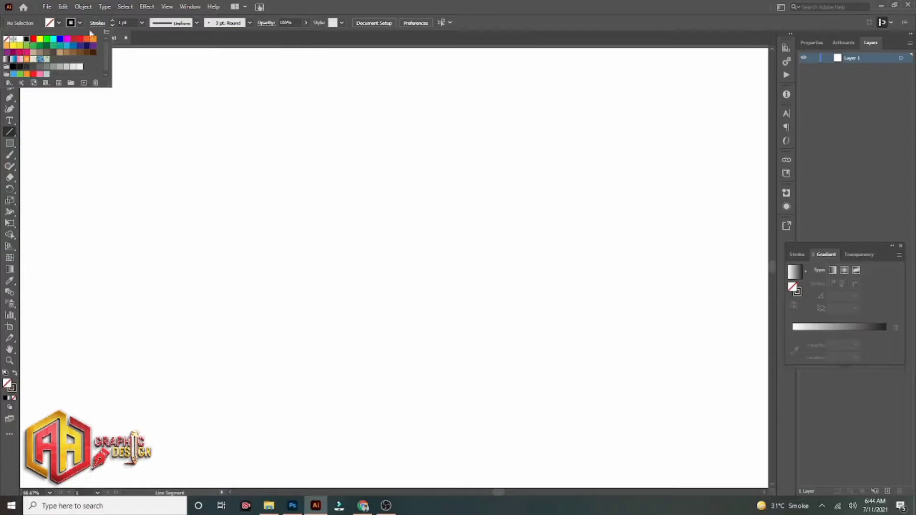
Draw a tall vertical line and repeat evenly spaced copies of it to the right.
left_click(148, 119)
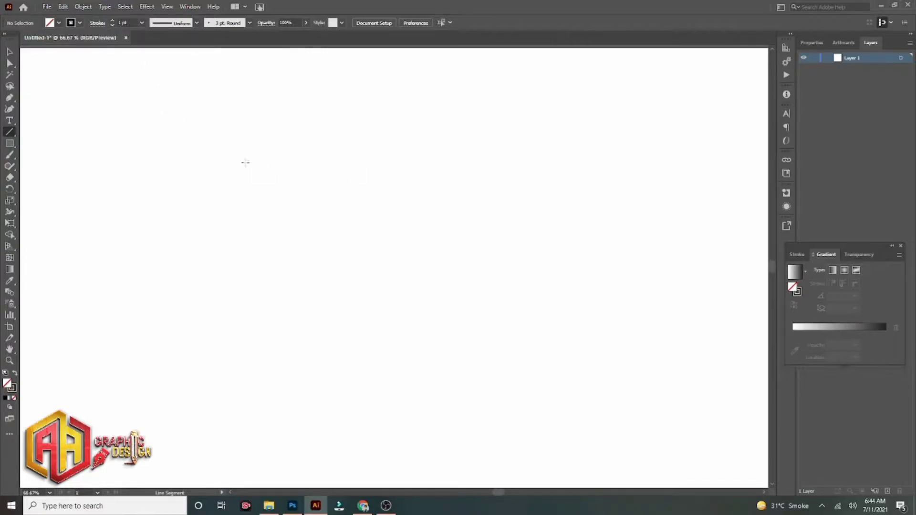
left_click_drag(241, 155, 258, 415)
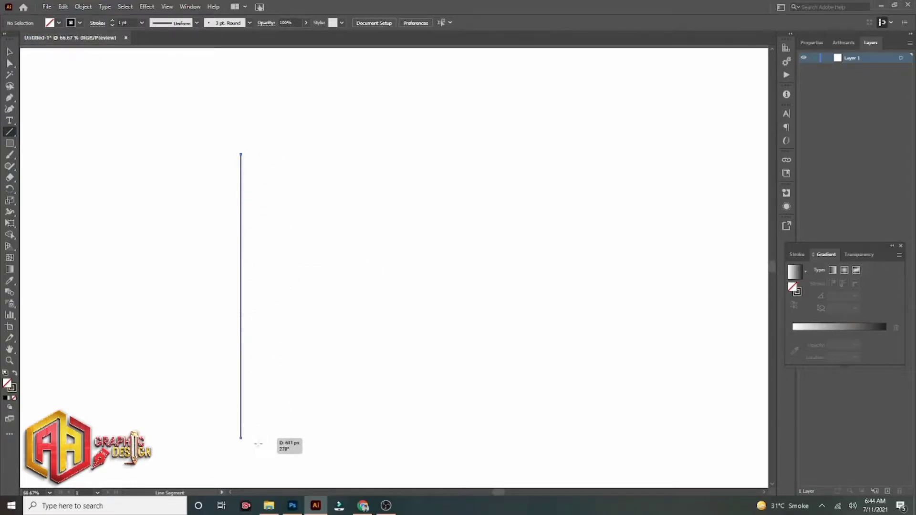
left_click_drag(258, 416, 258, 452)
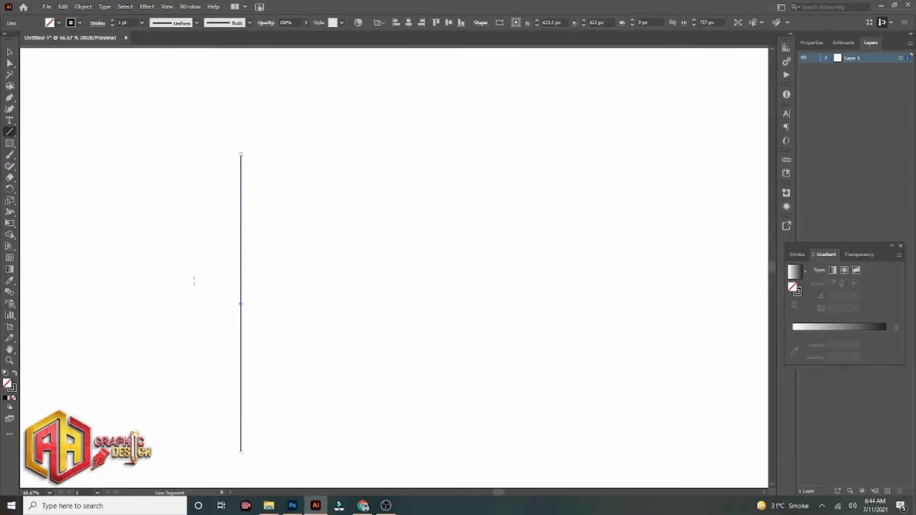
left_click(9, 53)
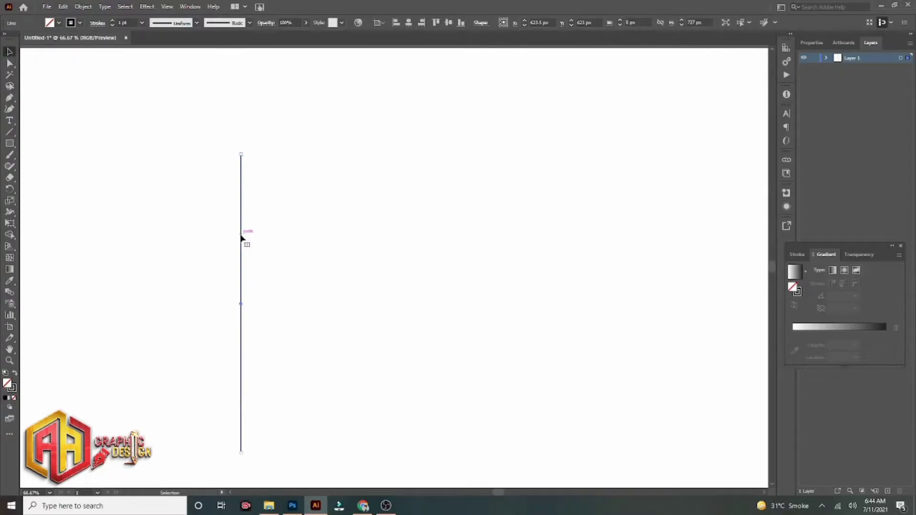
left_click_drag(241, 237, 256, 238)
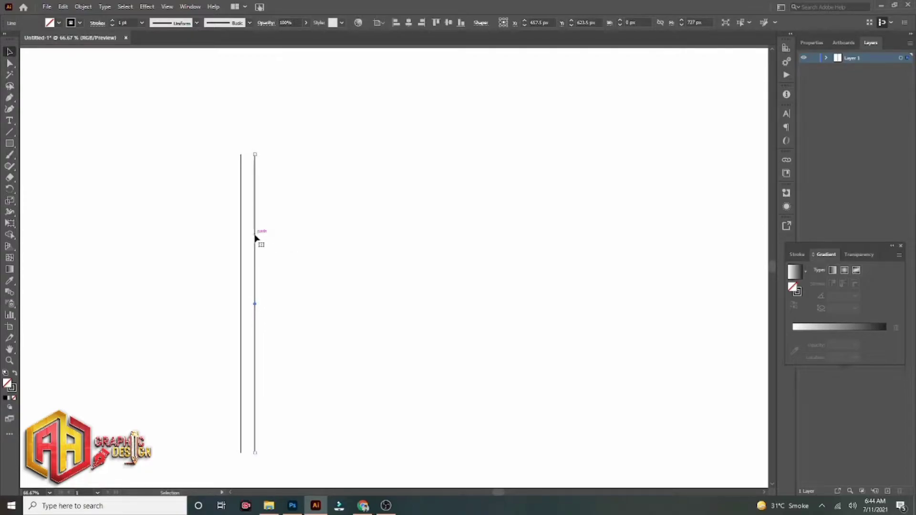
key("ctrl+d")
key("ctrl+d")
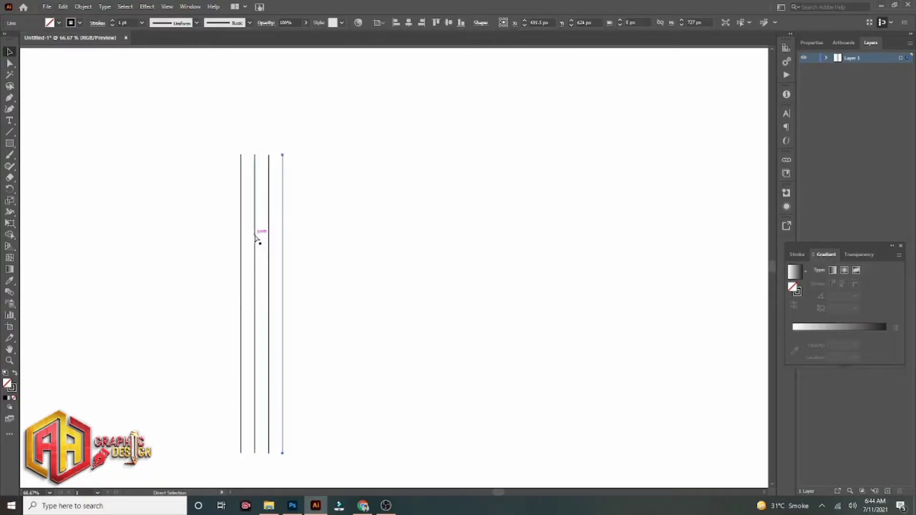
key("ctrl+d")
key("ctrl+d")
key("ctrl+d")
key("ctrl+d")
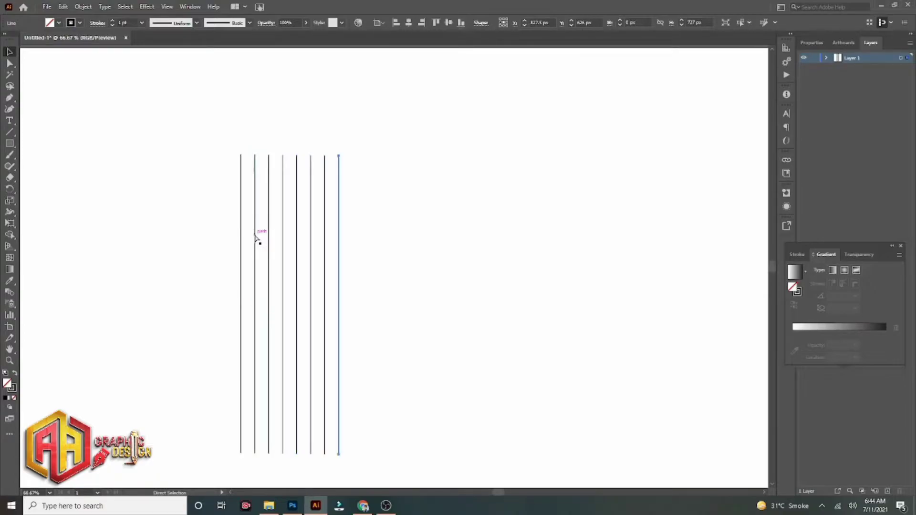
key("ctrl+d")
key("ctrl+d")
key("ctrl+d")
key("ctrl+d")
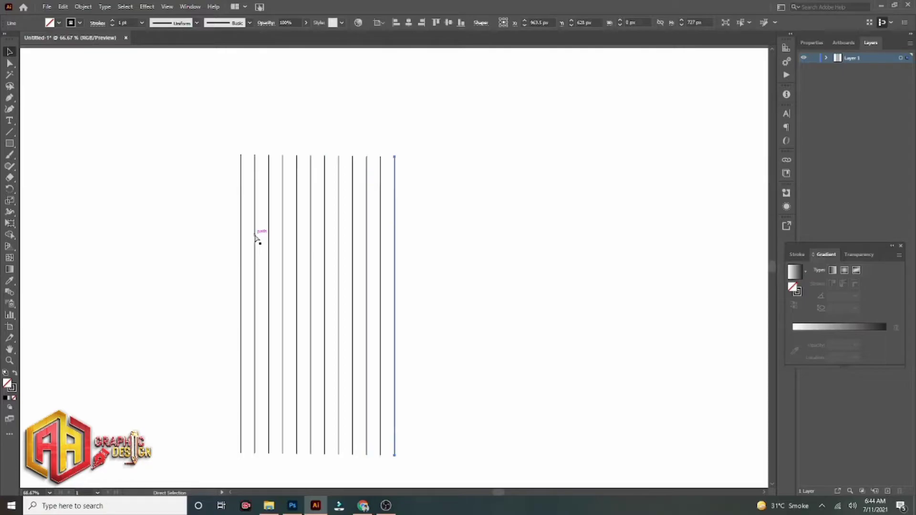
key("ctrl+d")
key("ctrl+d")
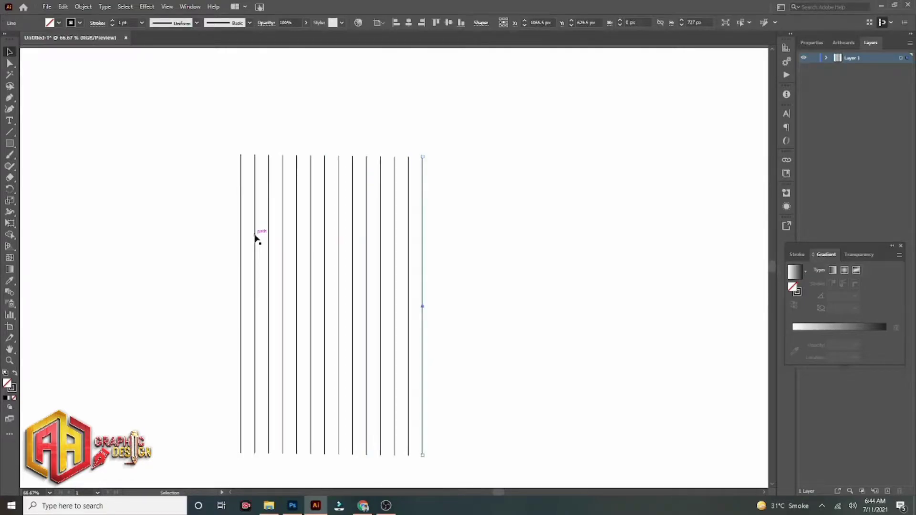
Group all the vertical lines and centre the group horizontally and vertically on the artboard.
left_click(522, 233)
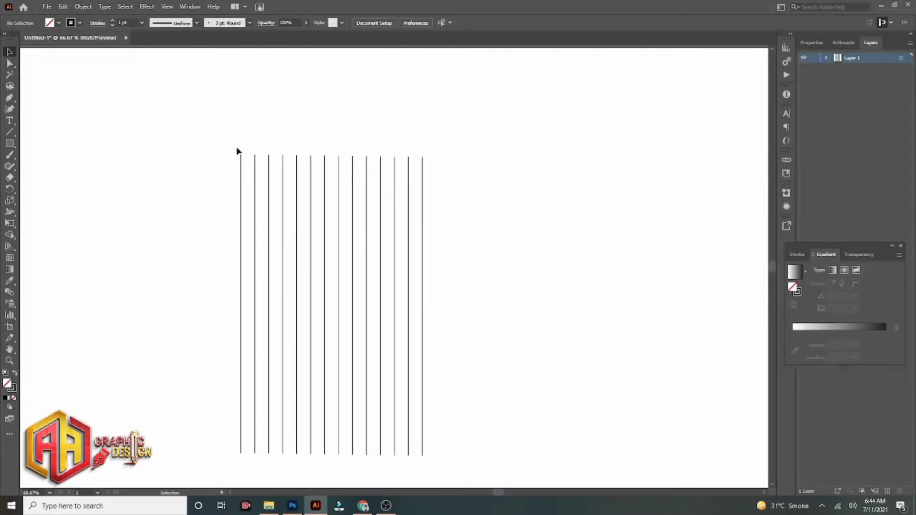
left_click_drag(236, 139, 472, 465)
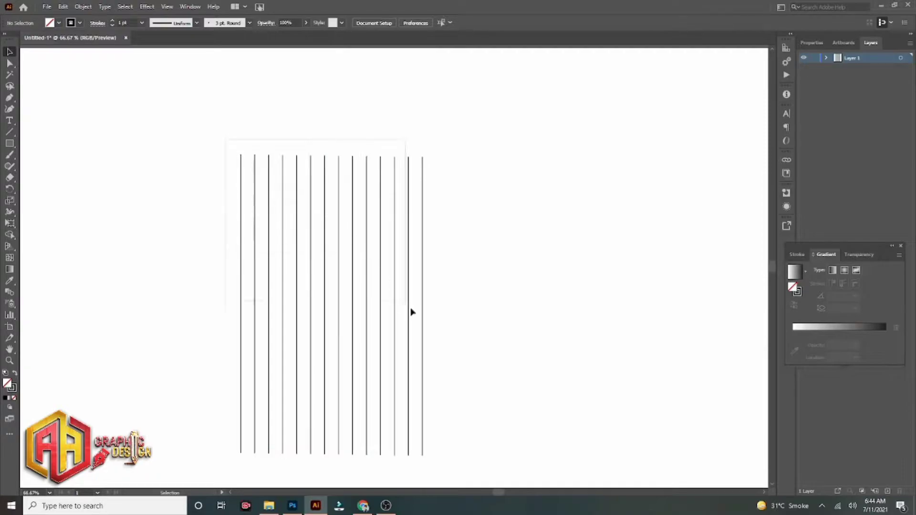
right_click(368, 314)
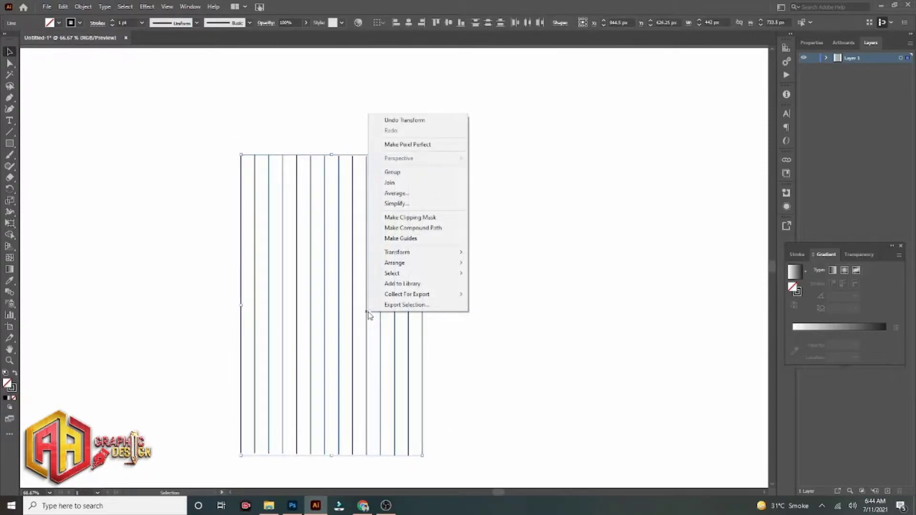
left_click(405, 172)
left_click(409, 22)
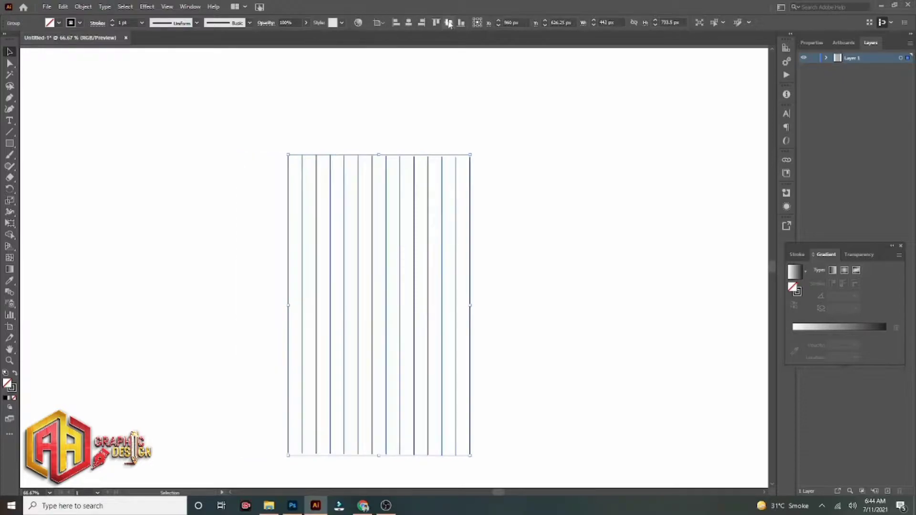
left_click(449, 23)
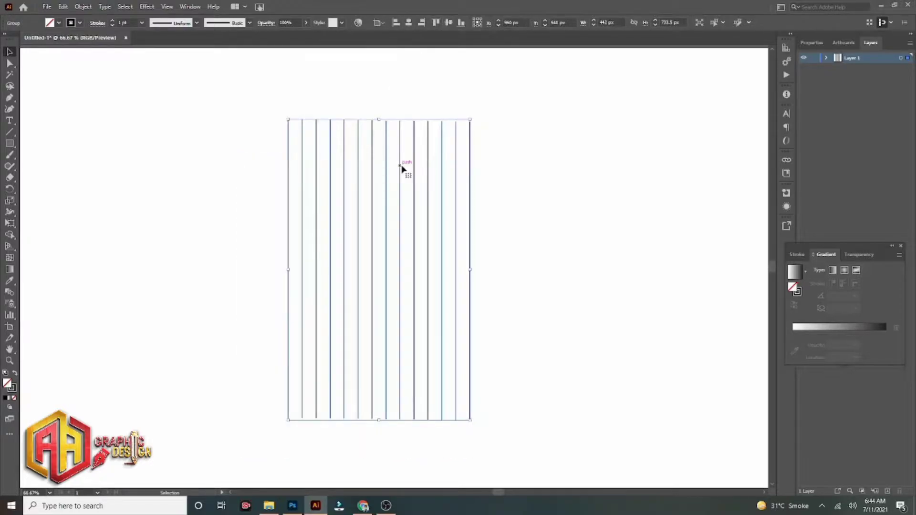
Copy the line group, reflect it at 45° into horizontal lines, and centre it over the verticals.
left_click_drag(415, 182, 624, 186)
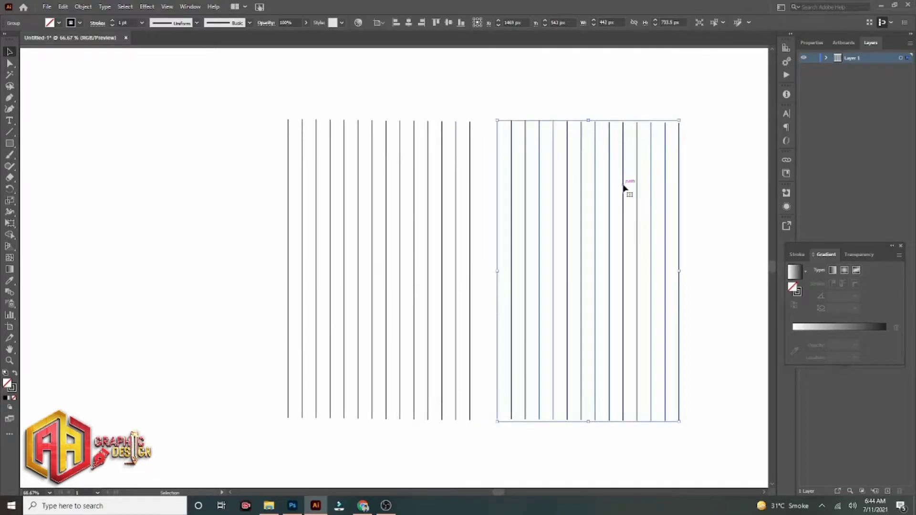
right_click(625, 187)
mouse_move(653, 292)
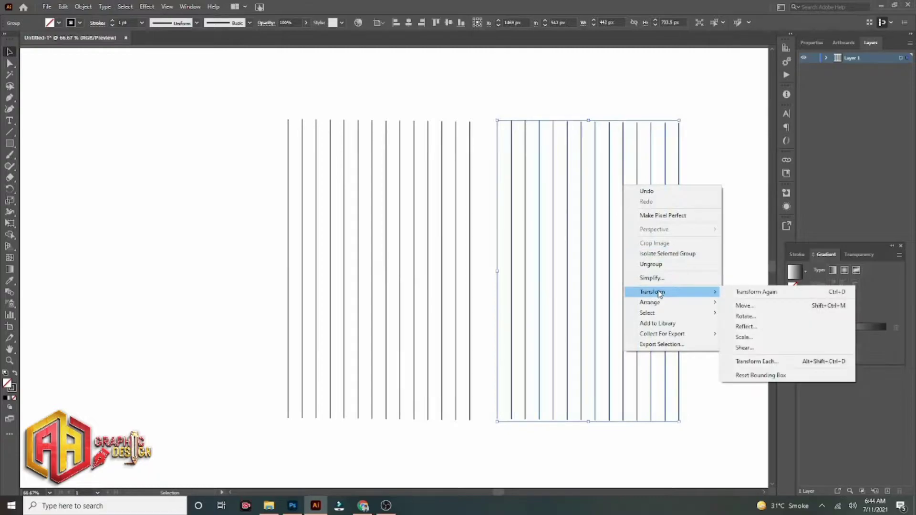
left_click(747, 328)
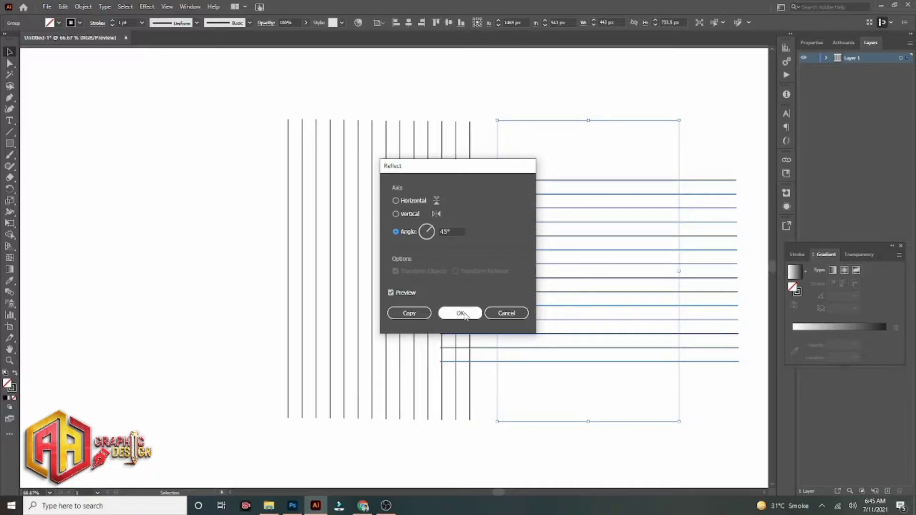
left_click(461, 313)
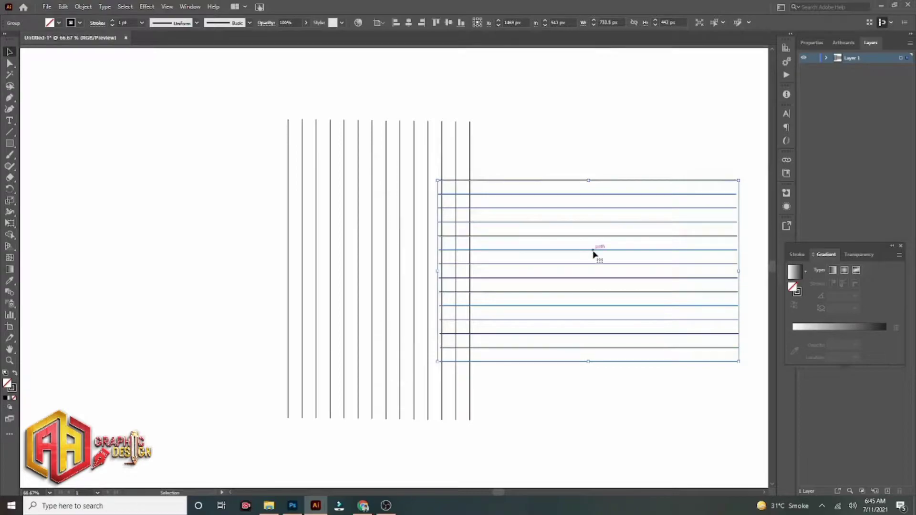
left_click_drag(594, 250, 378, 249)
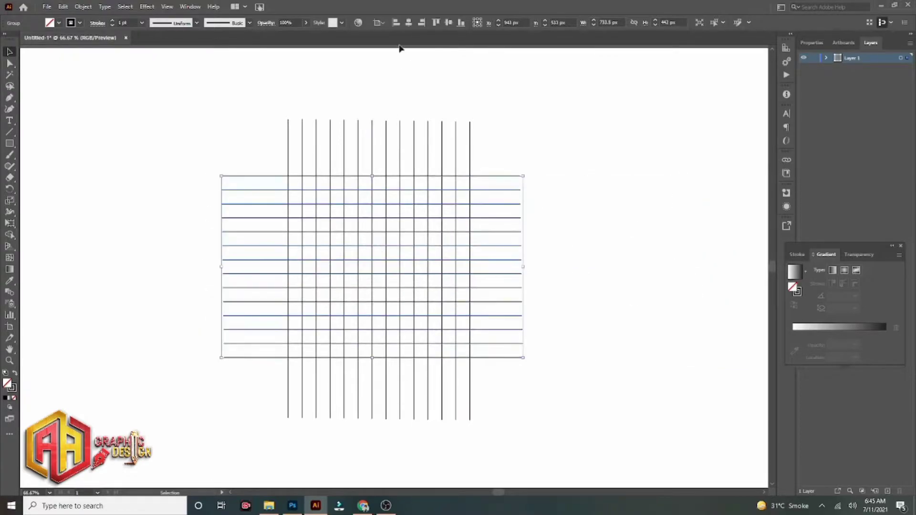
left_click(408, 22)
left_click(448, 22)
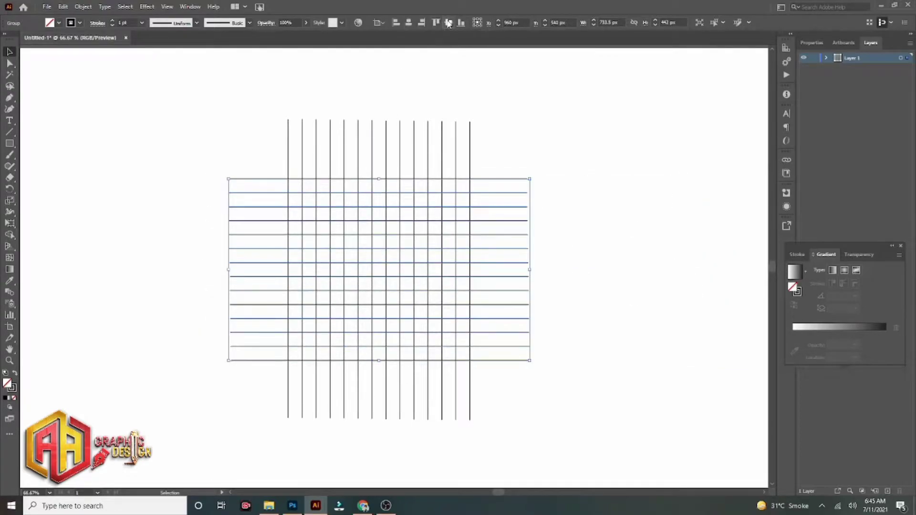
Select the whole line grid and switch to the Shape Builder with black fill and no stroke.
left_click(501, 99)
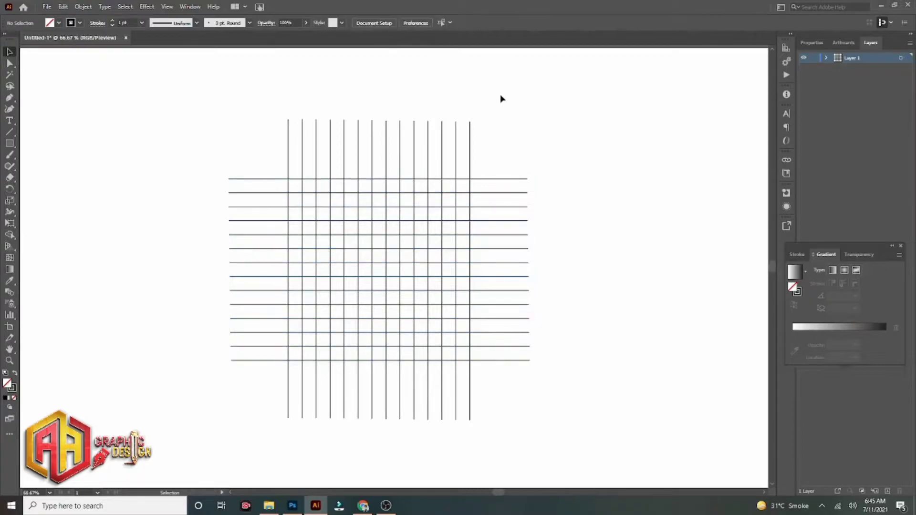
left_click_drag(181, 85, 585, 447)
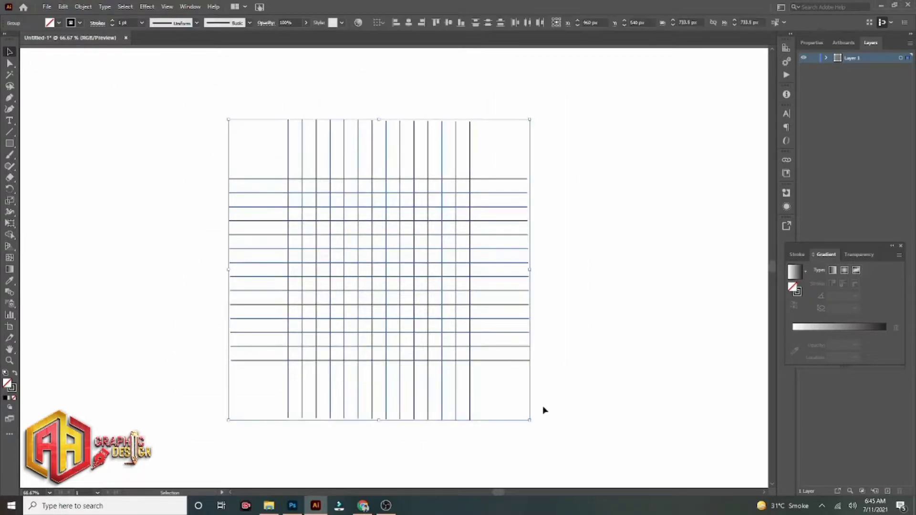
left_click(9, 236)
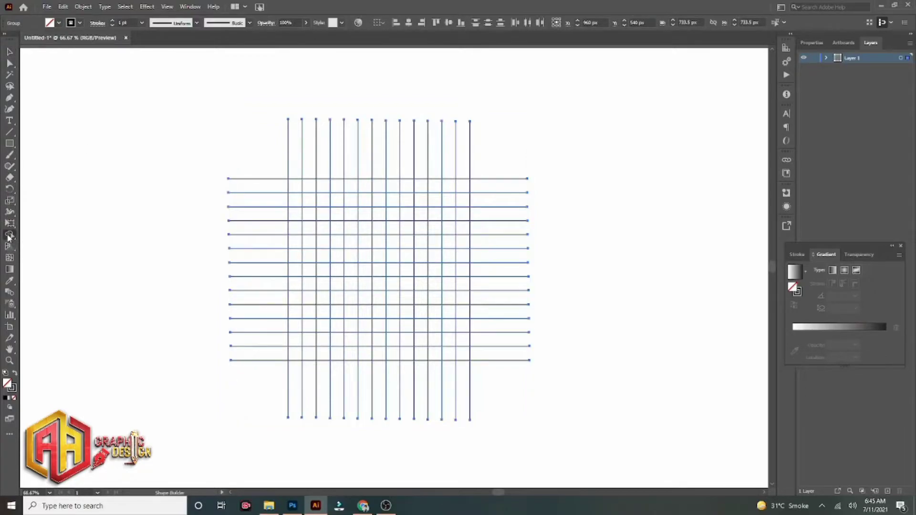
left_click(15, 375)
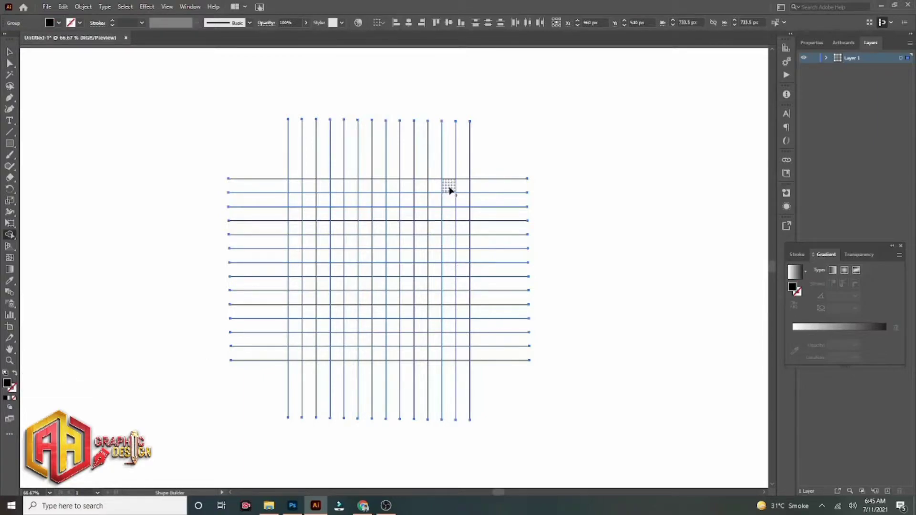
Merge the top row, left column and C-part cells into one black S shape.
left_click_drag(449, 190, 302, 190)
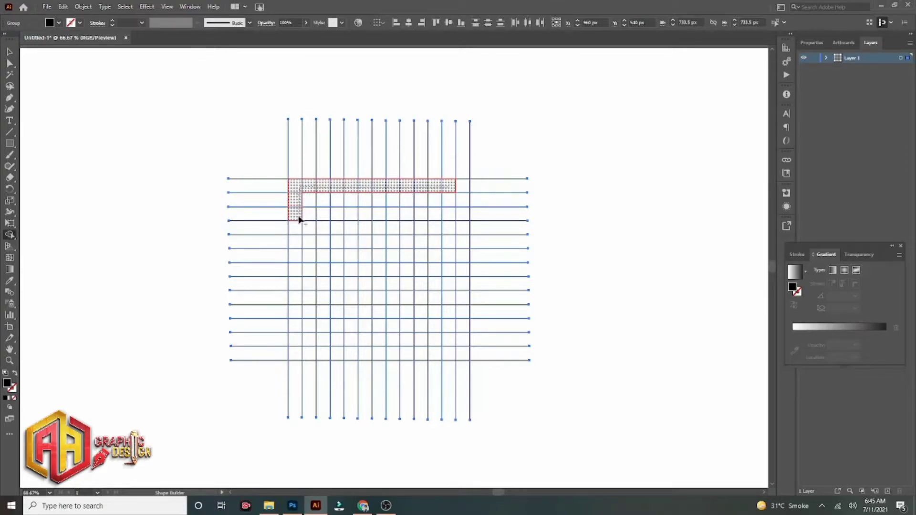
mouse_move(299, 220)
left_mouse_down()
mouse_move(297, 297)
mouse_move(413, 301)
left_mouse_up()
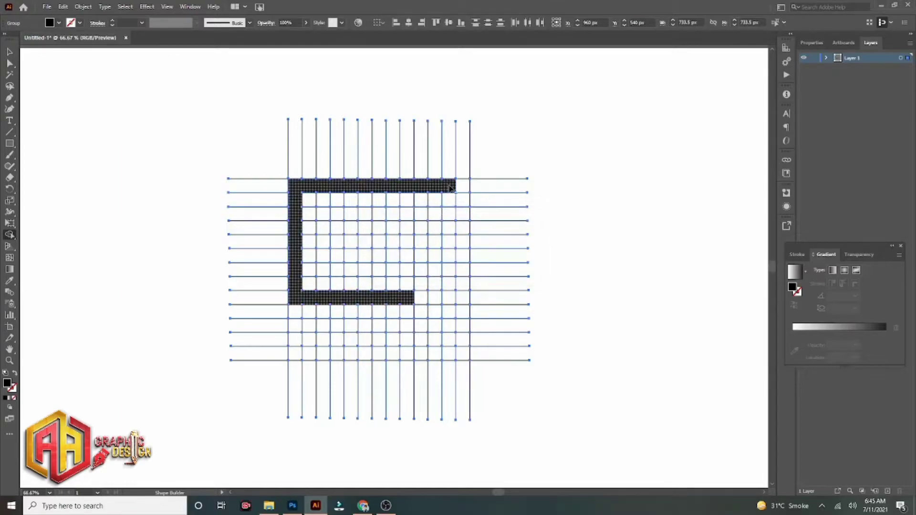
mouse_move(451, 187)
left_mouse_down()
mouse_move(347, 217)
mouse_move(322, 215)
mouse_move(334, 271)
mouse_move(432, 274)
mouse_move(435, 327)
mouse_move(306, 328)
mouse_move(321, 354)
mouse_move(463, 355)
mouse_move(462, 256)
mouse_move(441, 242)
mouse_move(347, 246)
left_mouse_up()
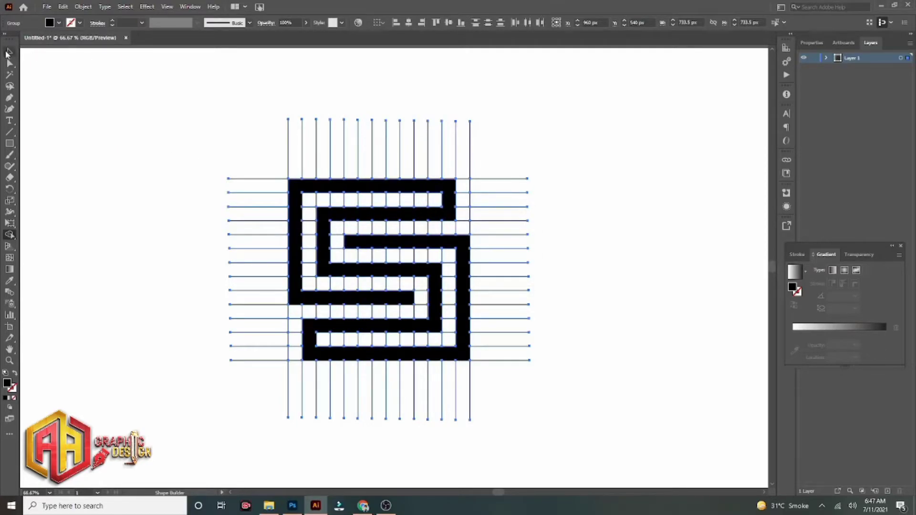
left_click(10, 52)
Isolate the group, delete the horizontal and vertical grid lines, and recentre the S.
double_click(355, 188)
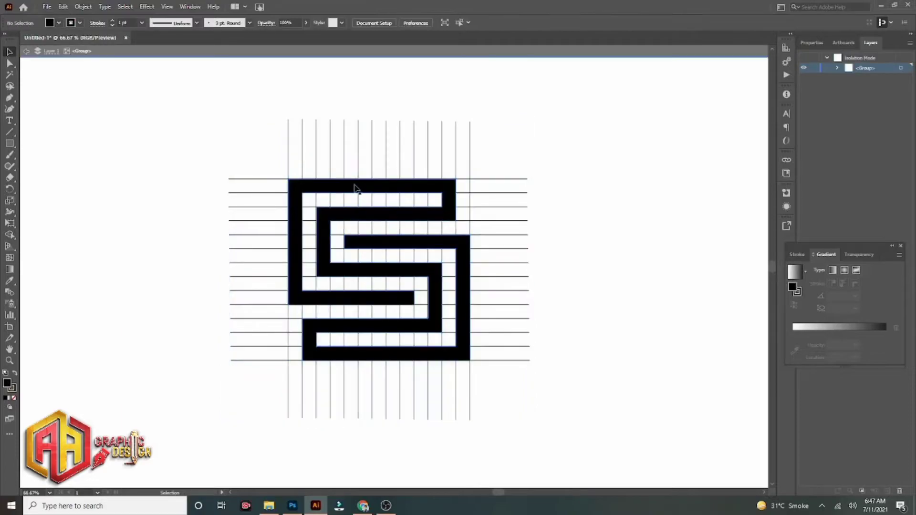
left_click_drag(361, 189, 106, 199)
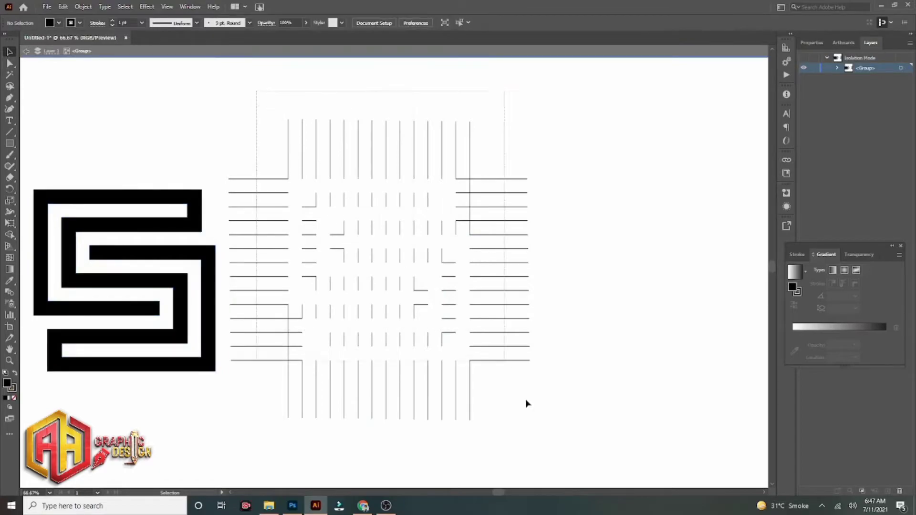
left_click_drag(258, 93, 564, 451)
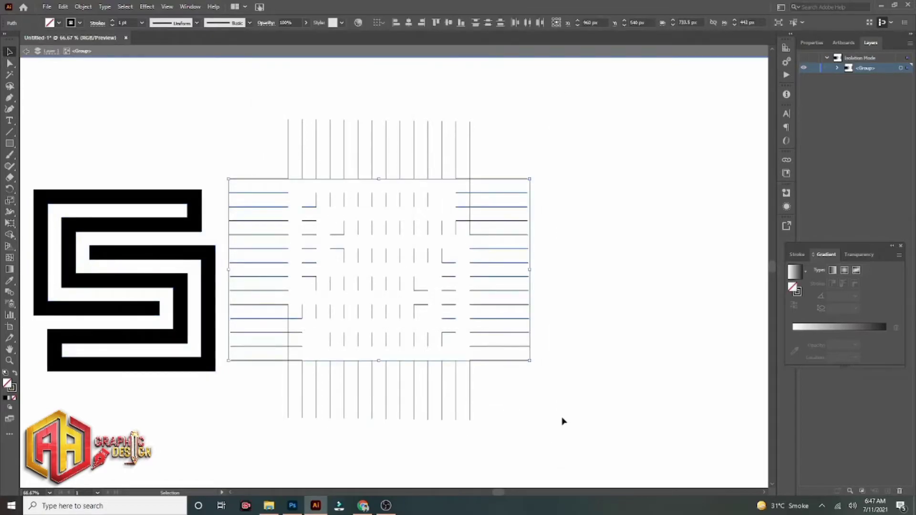
key("Delete")
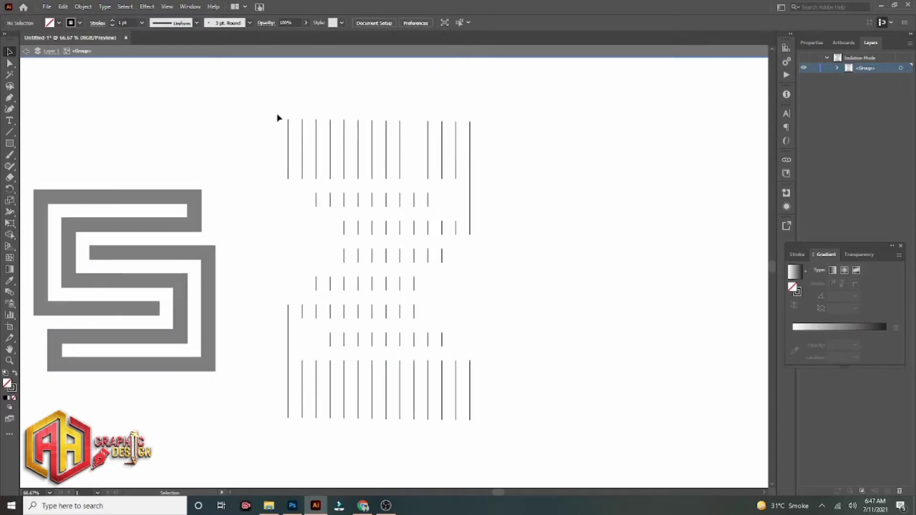
left_click_drag(279, 118, 498, 420)
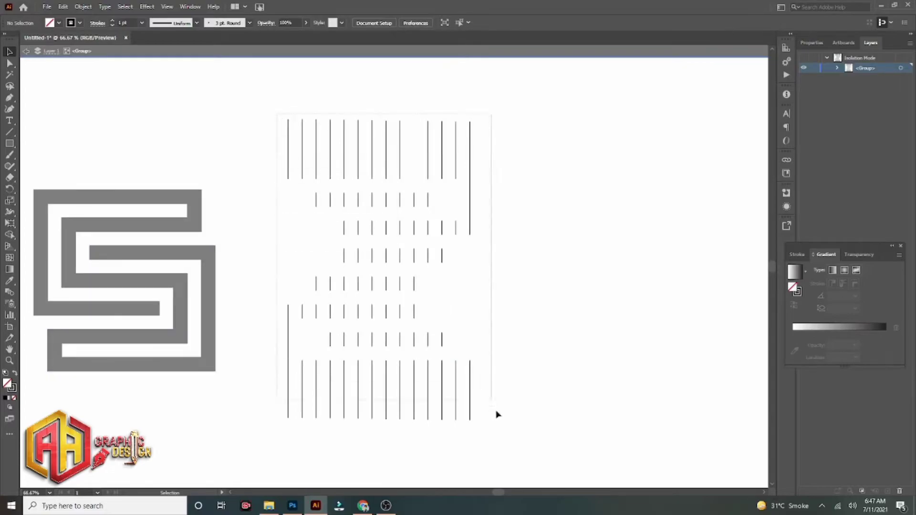
key("Delete")
double_click(426, 290)
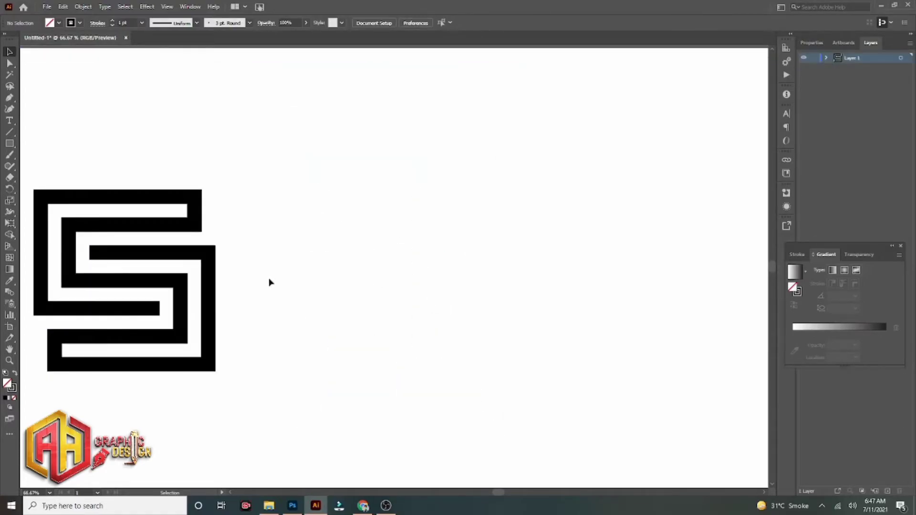
left_click_drag(121, 255, 381, 240)
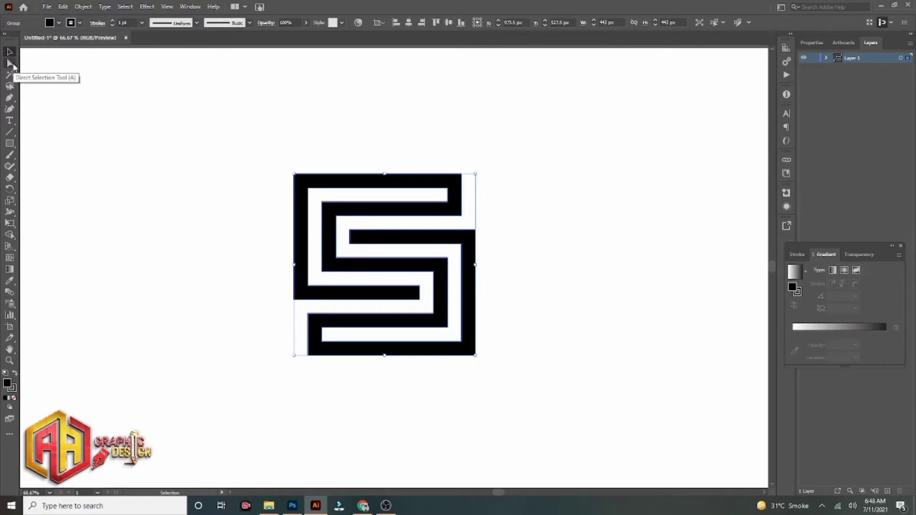
Round the middle bar's left end into a semicircle using Direct Selection corner widgets.
left_click(11, 63)
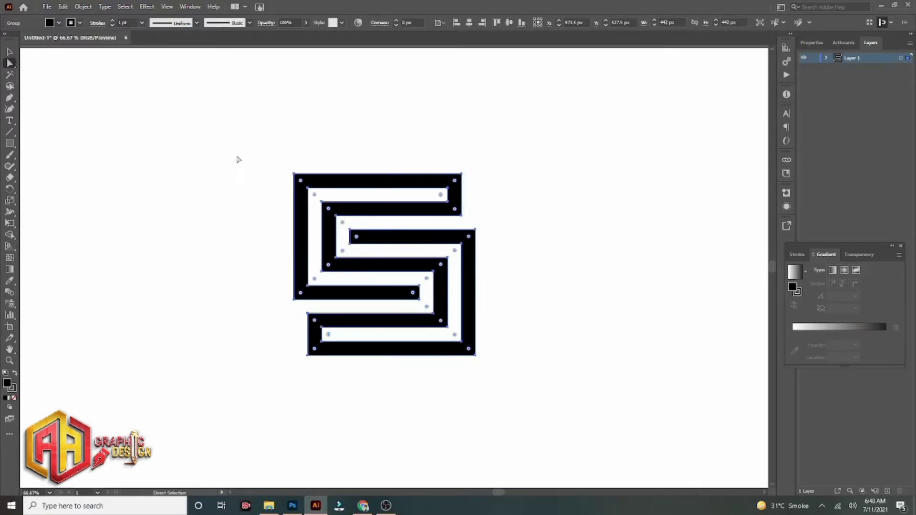
scroll(290, 196, "up", 2)
scroll(282, 190, "up", 1)
scroll(280, 192, "down", 2)
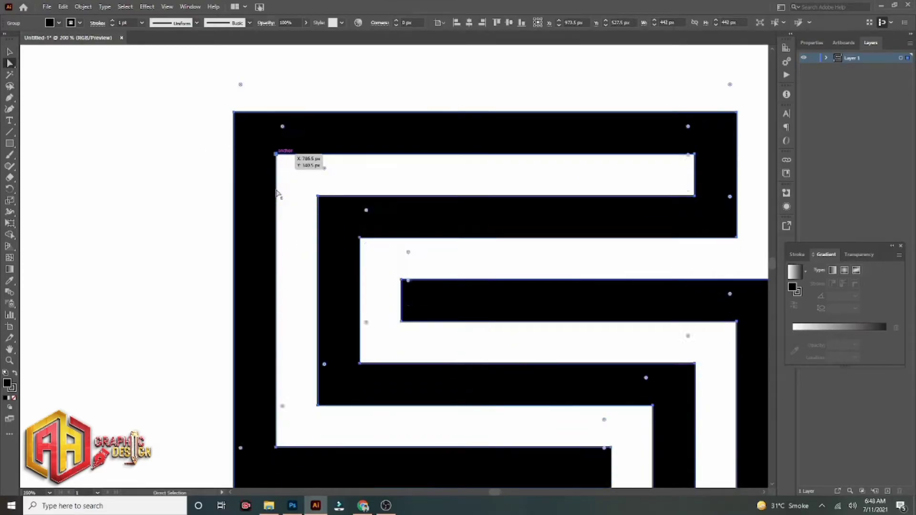
scroll(278, 192, "down", 1)
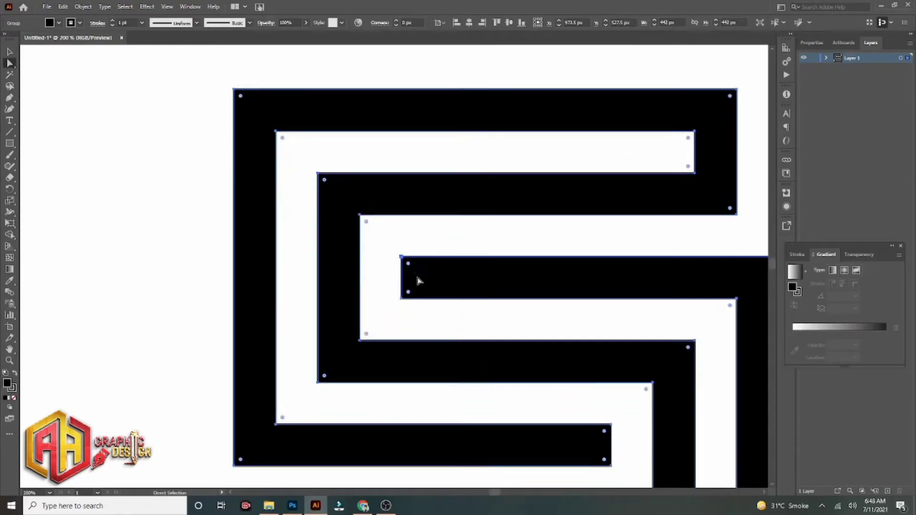
left_click_drag(396, 246, 418, 315)
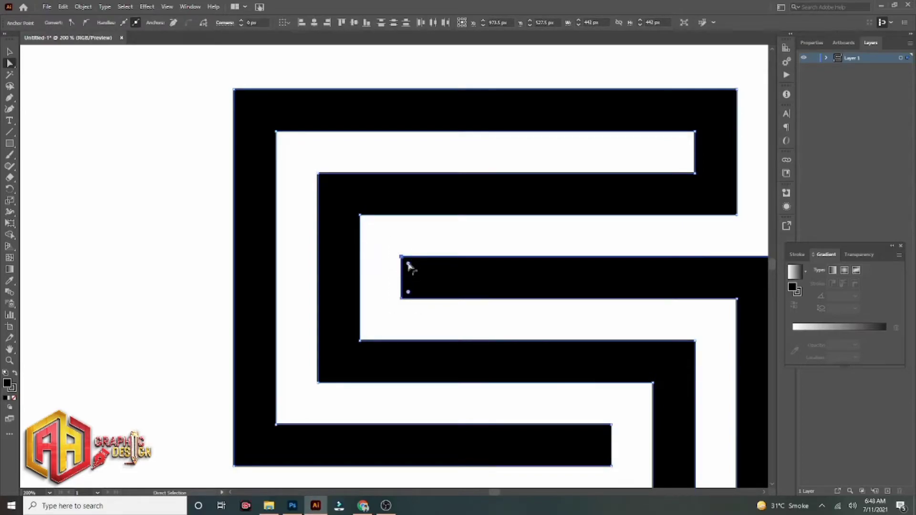
left_click_drag(409, 264, 457, 282)
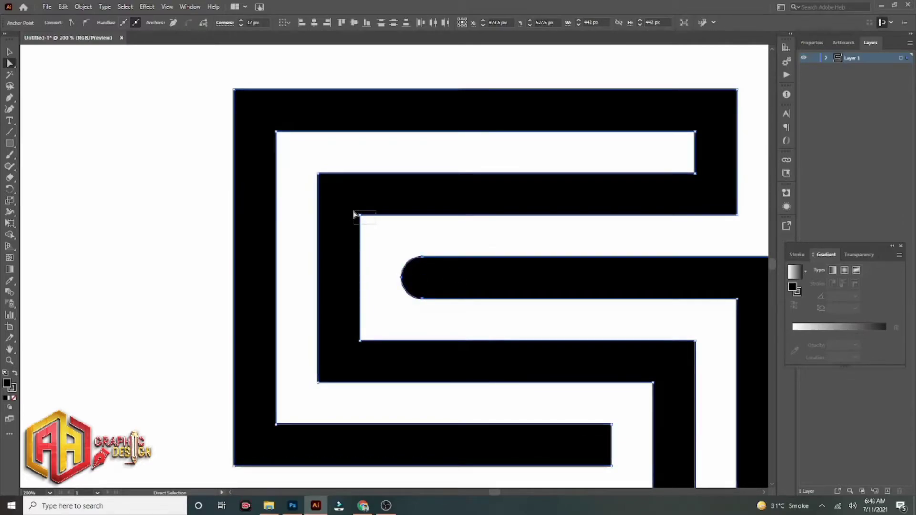
Round the inner corners around the bar's end and the inner shape's left corners into arcs.
mouse_move(354, 209)
left_mouse_down()
mouse_move(399, 311)
mouse_move(354, 350)
left_mouse_up()
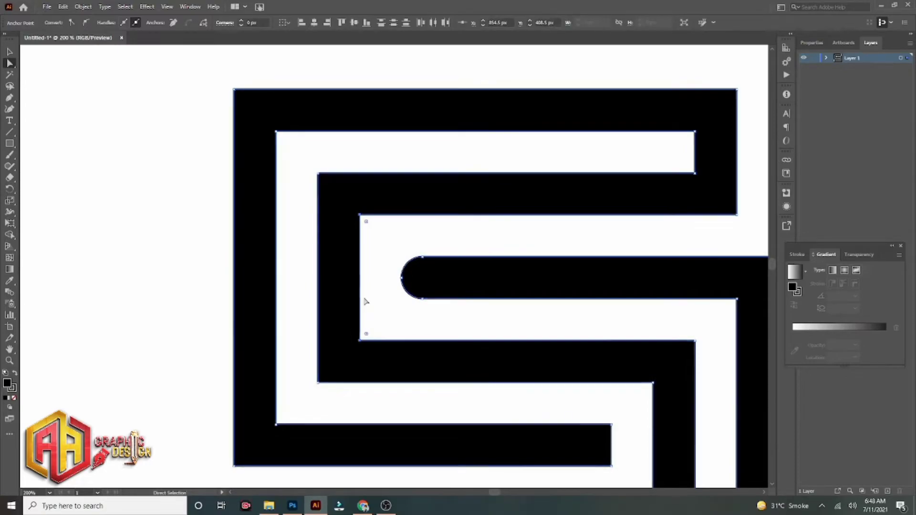
left_click_drag(368, 226, 477, 254)
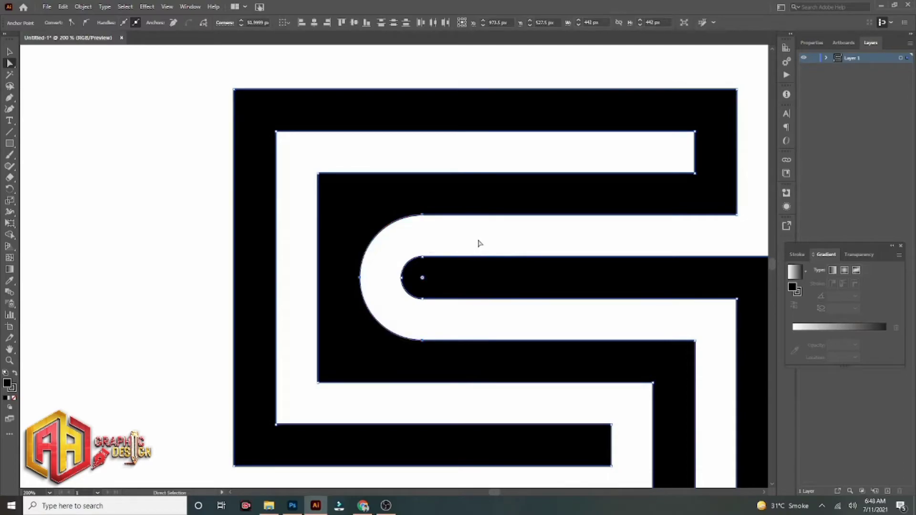
left_click_drag(309, 167, 329, 399)
left_click_drag(325, 180, 489, 221)
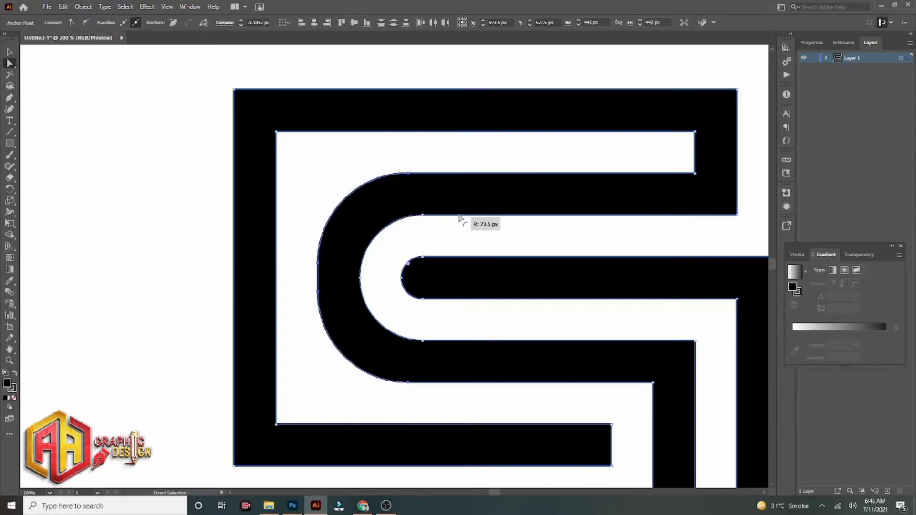
left_click(309, 165)
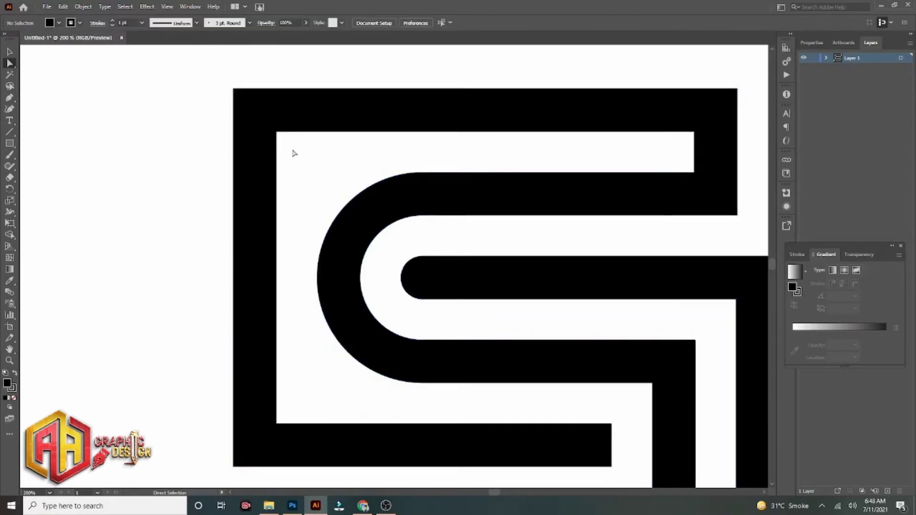
Round the inner top-left/bottom-left corners and the outer left corners into large arcs.
left_click_drag(293, 149, 267, 125)
left_click_drag(291, 404, 267, 434)
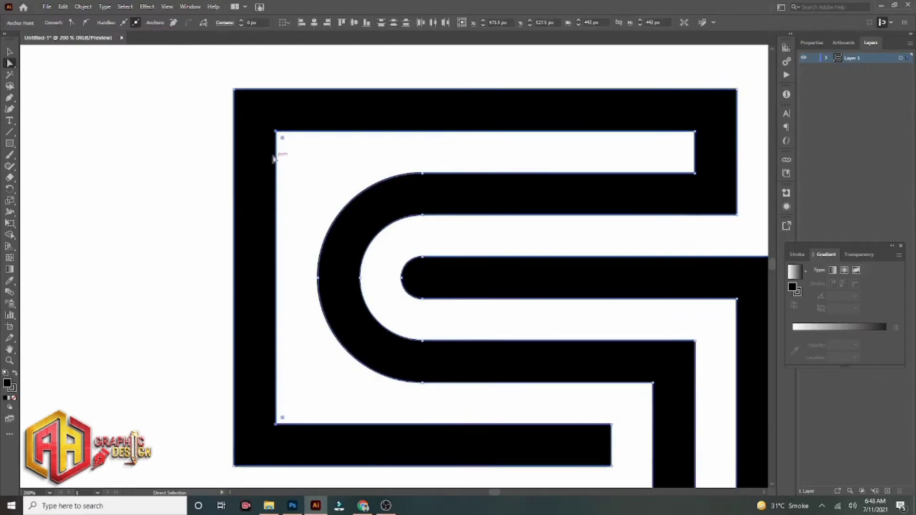
left_click_drag(282, 139, 528, 188)
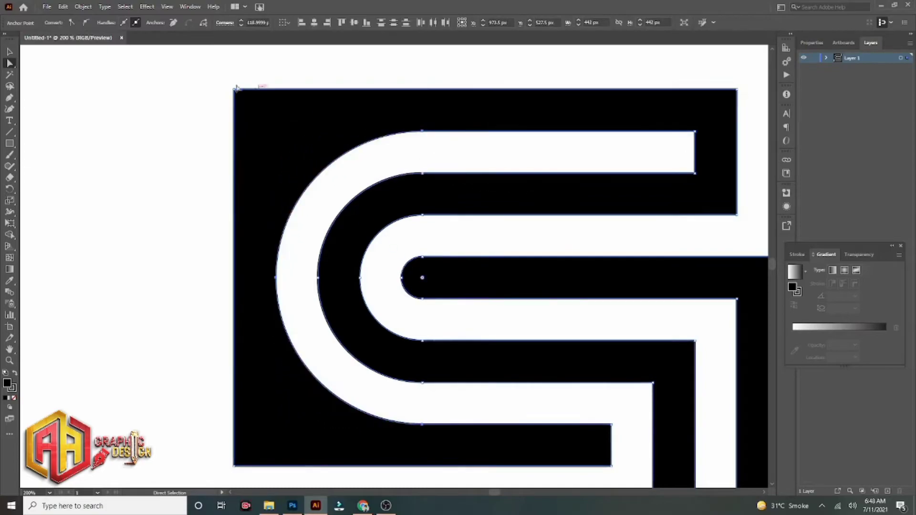
left_click_drag(226, 85, 258, 481)
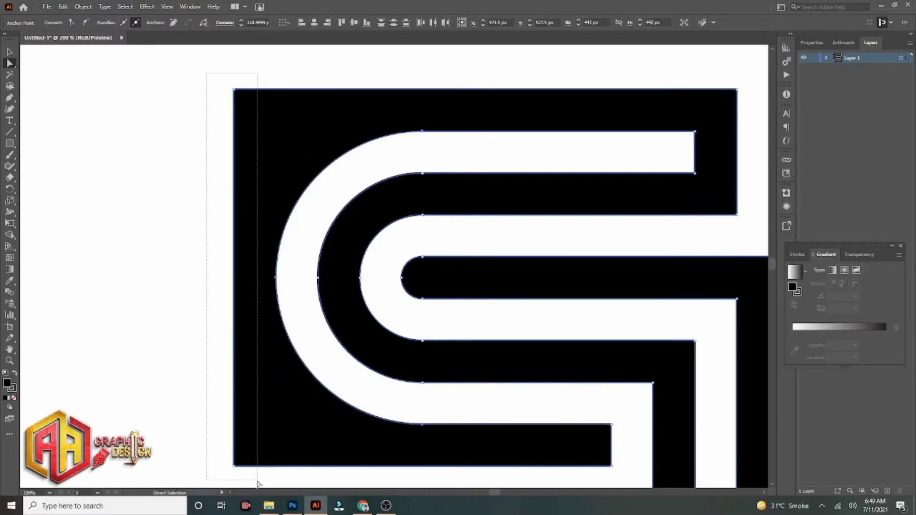
left_click_drag(240, 96, 530, 128)
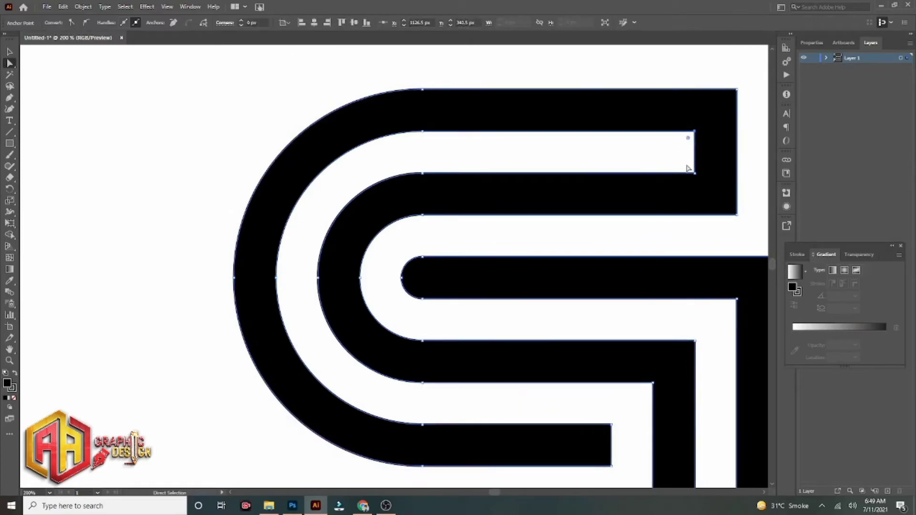
Round the top bar's right end into a semicircle, then pan to the lower half.
mouse_move(686, 163)
left_mouse_down()
mouse_move(702, 180)
mouse_move(676, 157)
left_mouse_up()
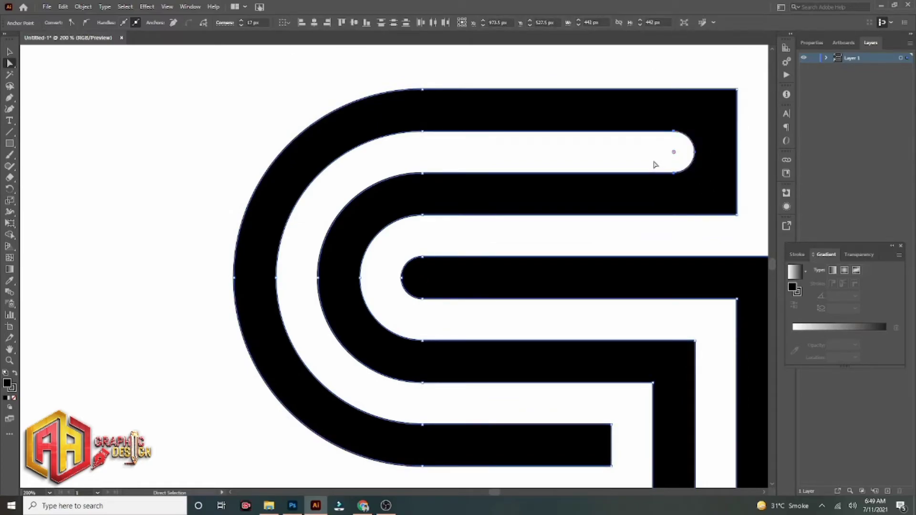
mouse_move(727, 110)
left_mouse_down()
mouse_move(764, 222)
mouse_move(624, 173)
left_mouse_up()
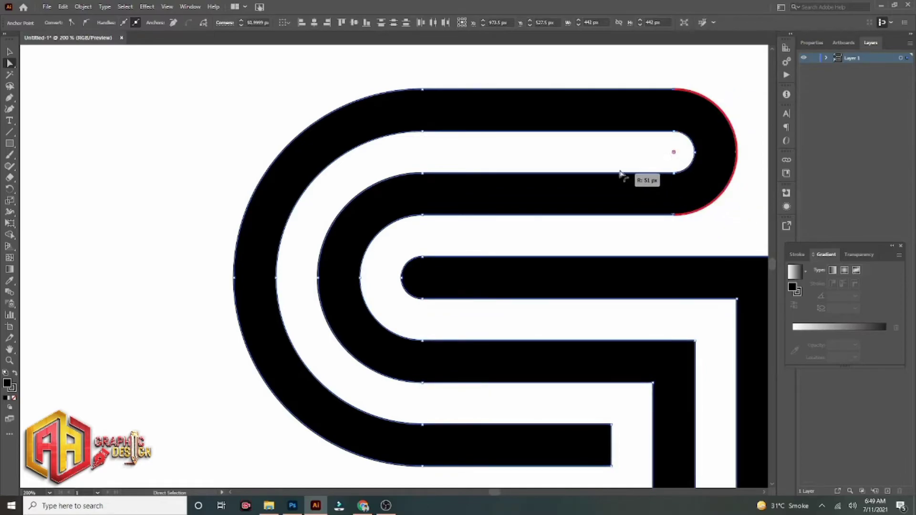
left_click_drag(606, 261, 556, 239)
mouse_move(390, 167)
left_mouse_down()
mouse_move(374, 139)
mouse_move(423, 49)
left_mouse_up()
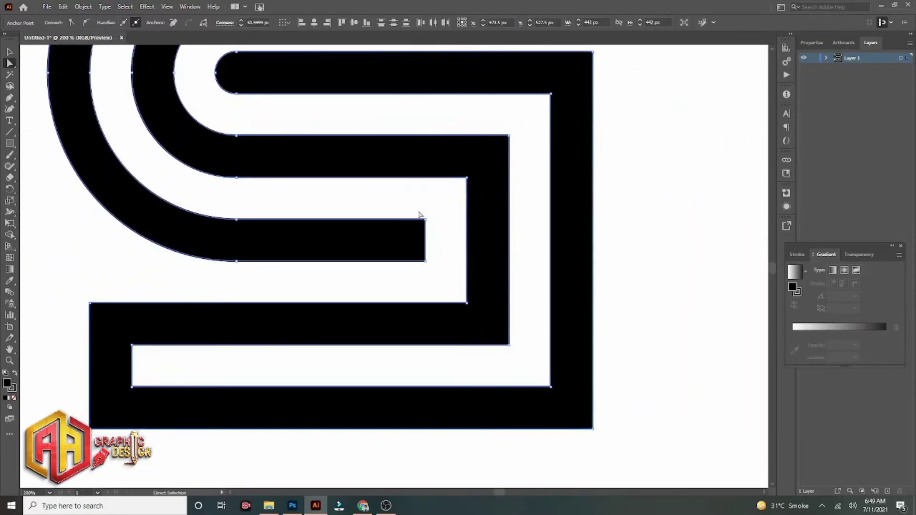
Round the middle bar's right end, the lower bar's left corners and the middle section's right side.
left_click_drag(419, 240, 401, 238)
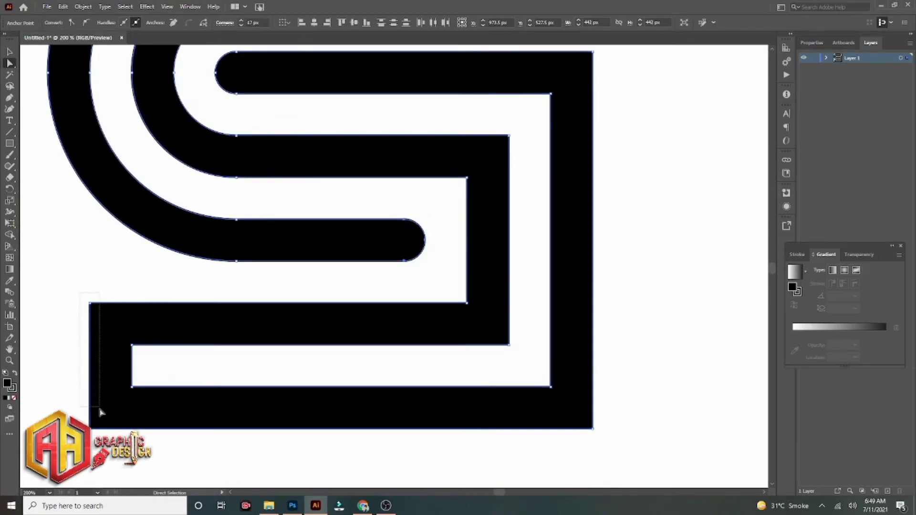
left_click_drag(100, 412, 99, 411)
mouse_move(102, 310)
left_mouse_down()
mouse_move(134, 361)
mouse_move(178, 376)
left_mouse_up()
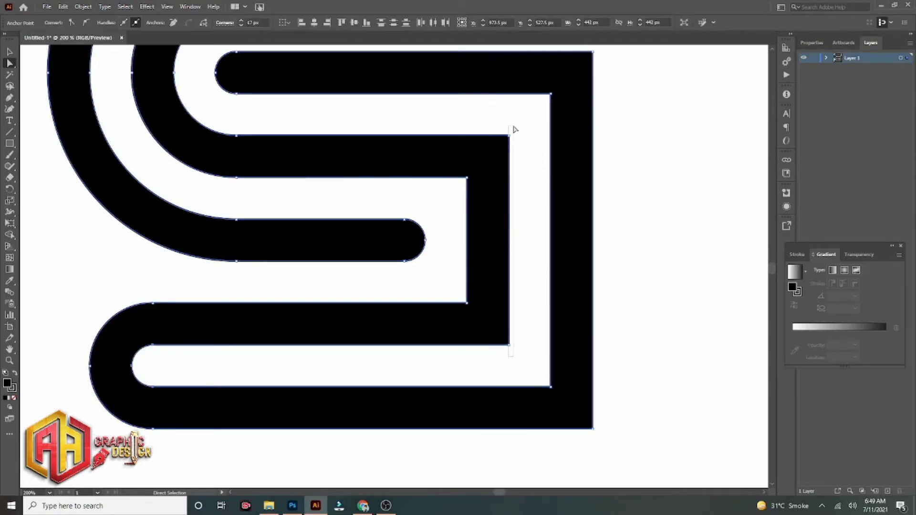
left_click_drag(515, 128, 506, 143)
left_click_drag(419, 219, 378, 239)
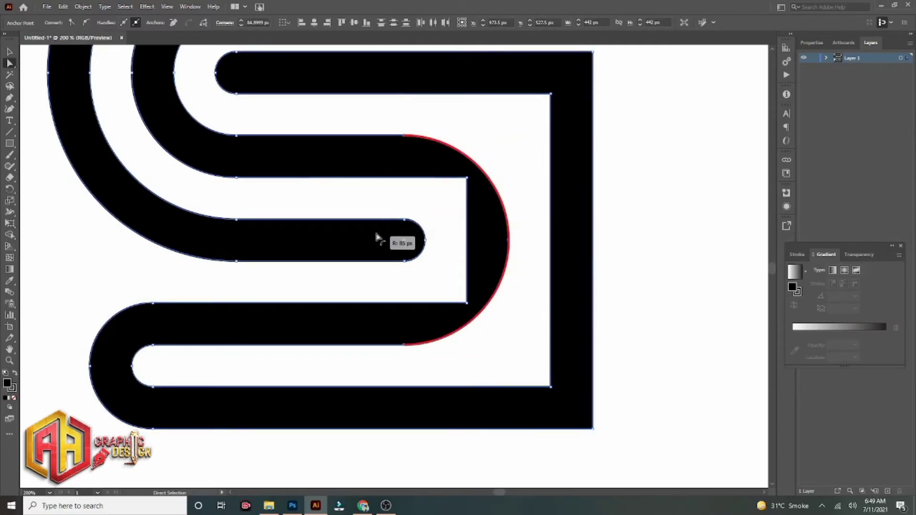
Round the lower loop's inner right corners and the outer right side into large arcs.
left_click(465, 178, "shift")
left_click_drag(460, 296, 351, 276)
left_click(549, 386)
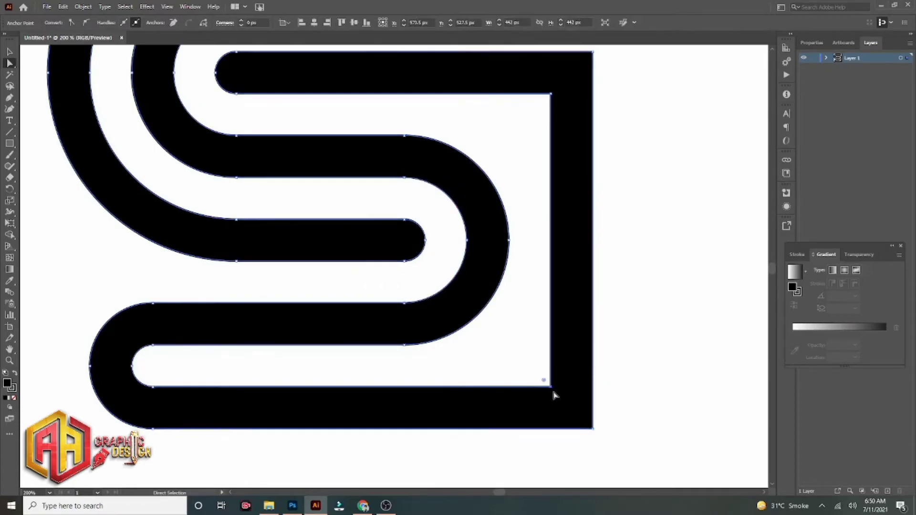
left_click_drag(542, 95, 327, 207)
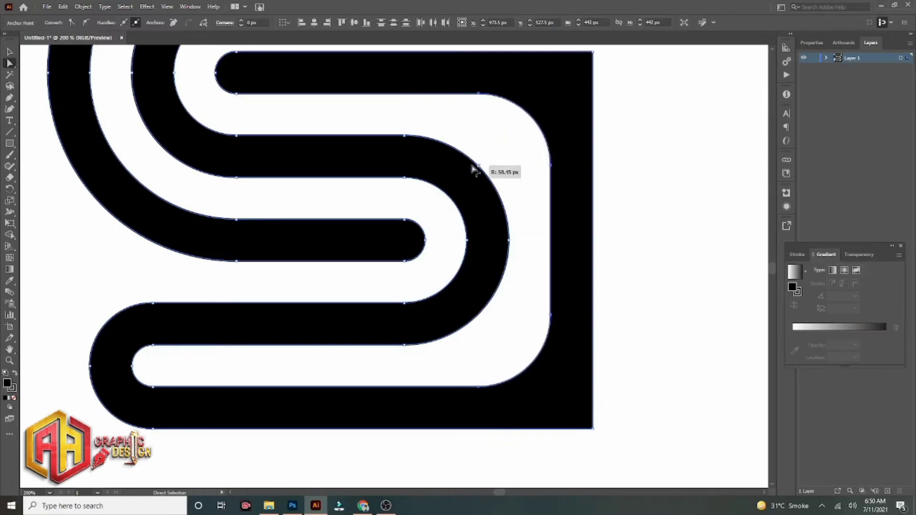
scroll(576, 178, "up", 1)
left_click_drag(588, 54, 627, 464)
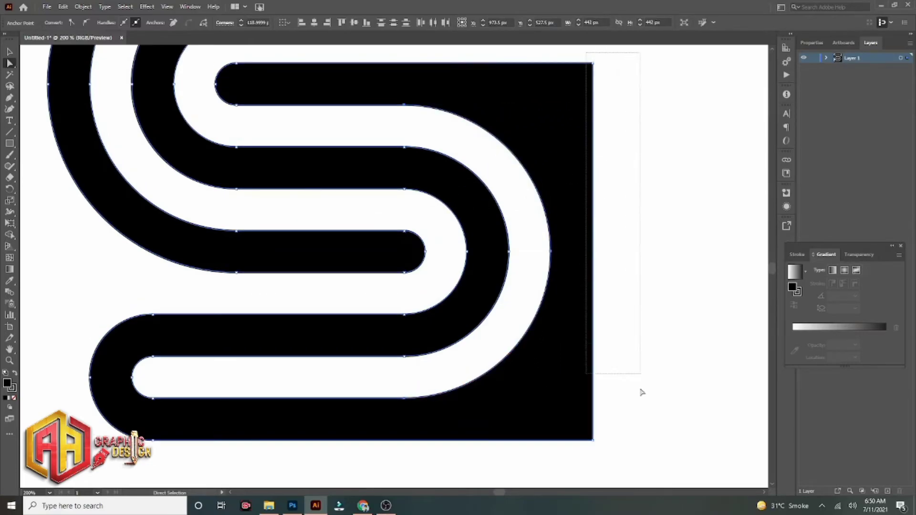
left_click_drag(586, 434, 282, 342)
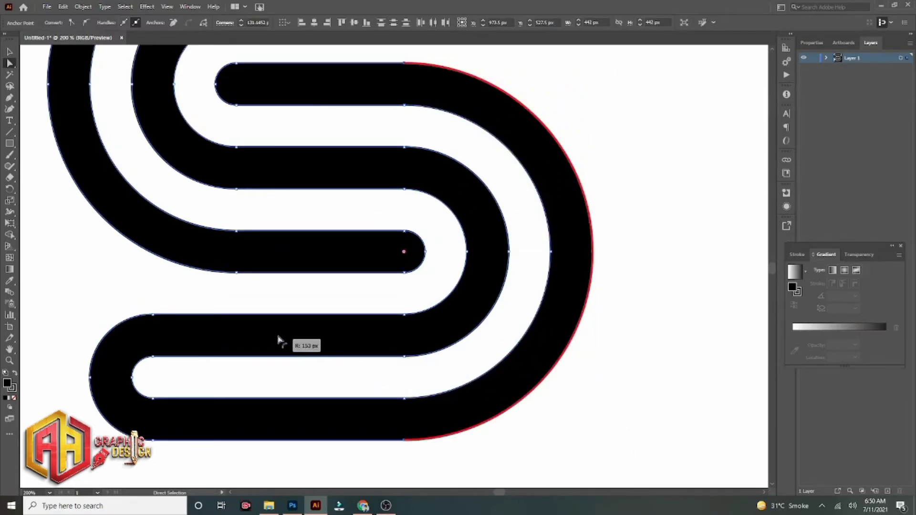
scroll(128, 142, "down", 2)
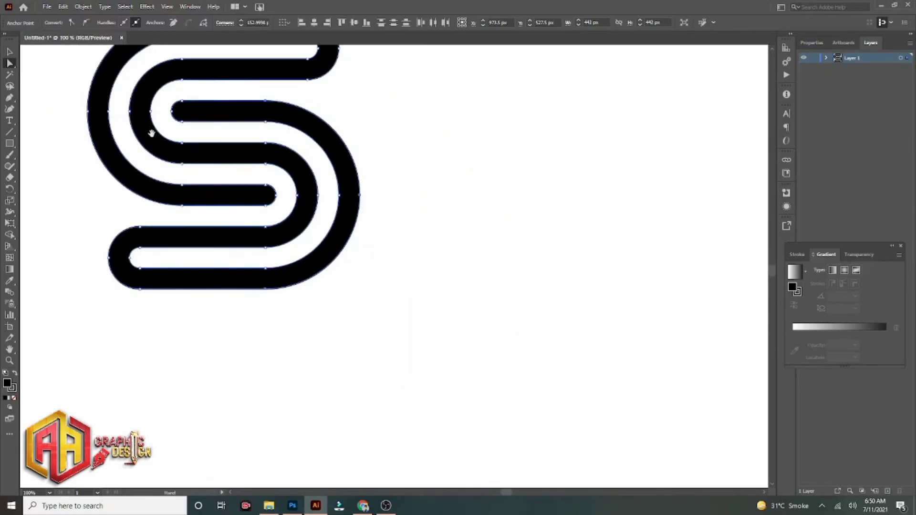
left_click_drag(151, 134, 347, 243)
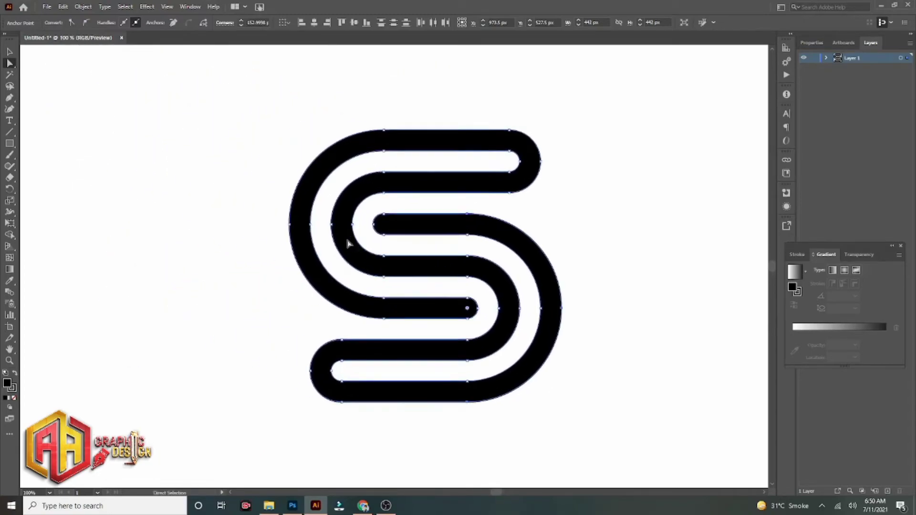
Rotate the whole S about 45° with the Selection tool, then reselect it.
left_click(9, 52)
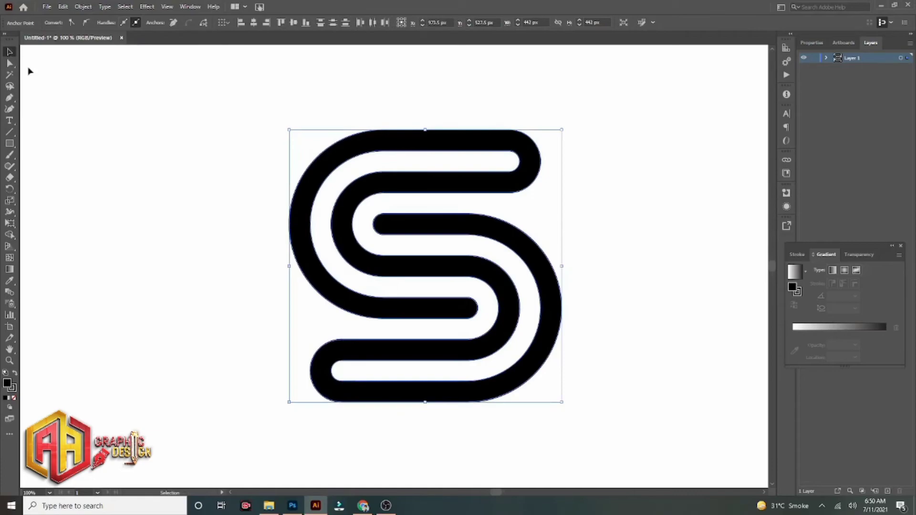
left_click_drag(563, 125, 628, 248)
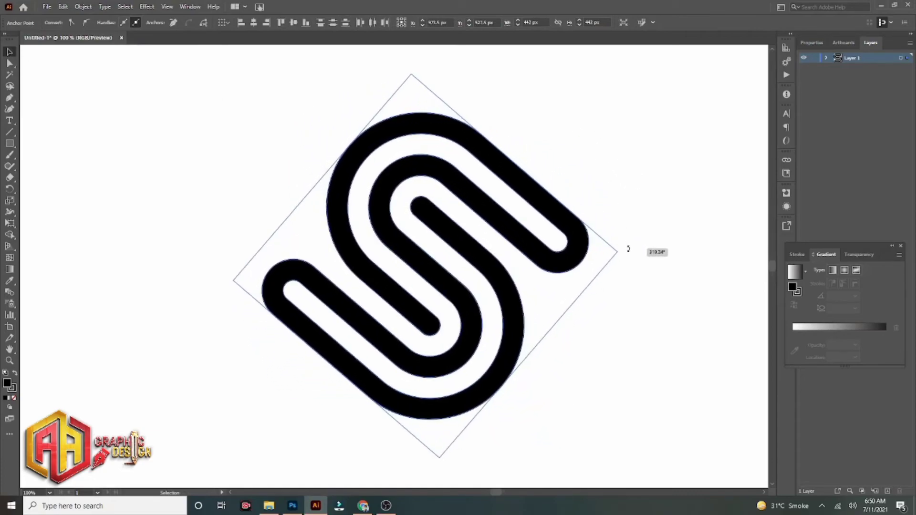
left_click(617, 198)
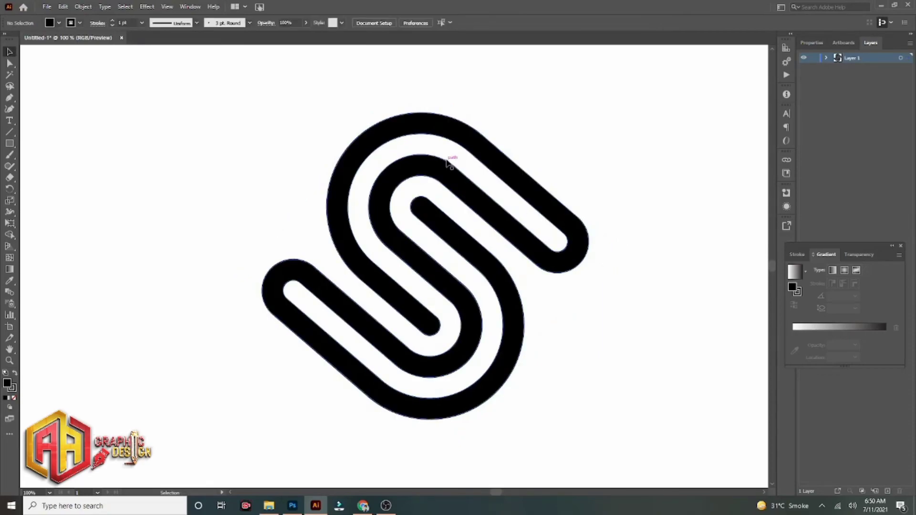
left_click(374, 134)
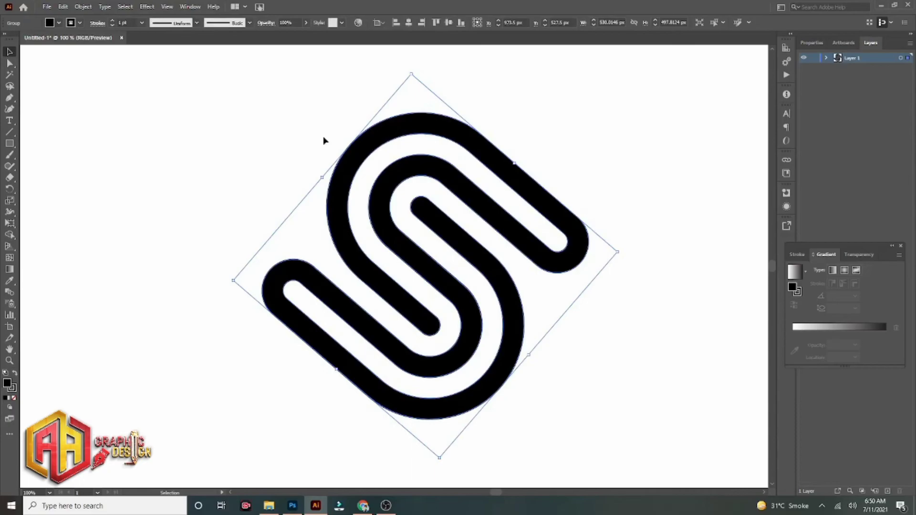
Give the S a linear gradient with a cyan start stop and a grey end stop.
left_click(820, 334)
left_click(793, 344)
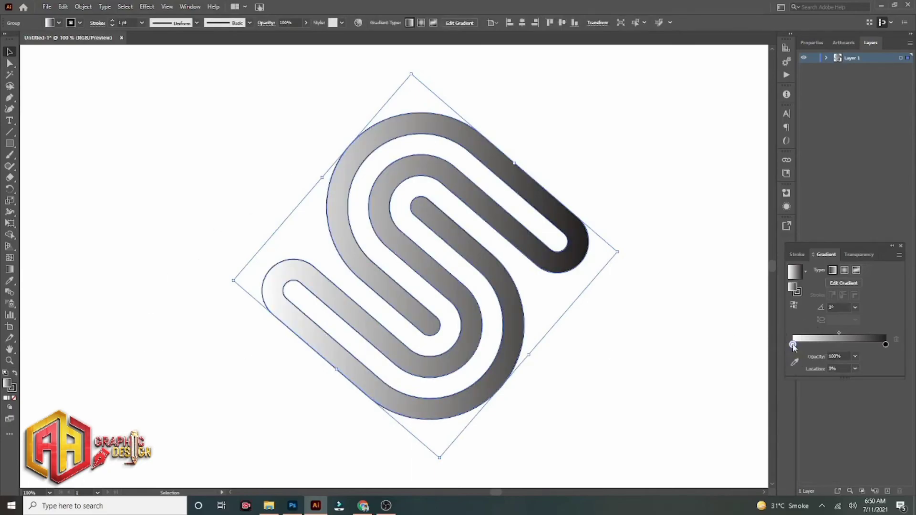
double_click(793, 345)
left_click(811, 380)
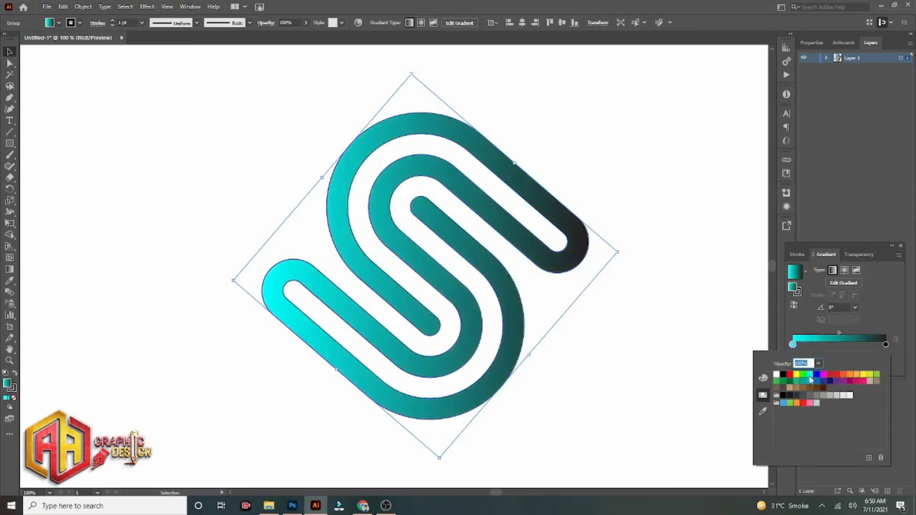
left_click(886, 344)
double_click(885, 344)
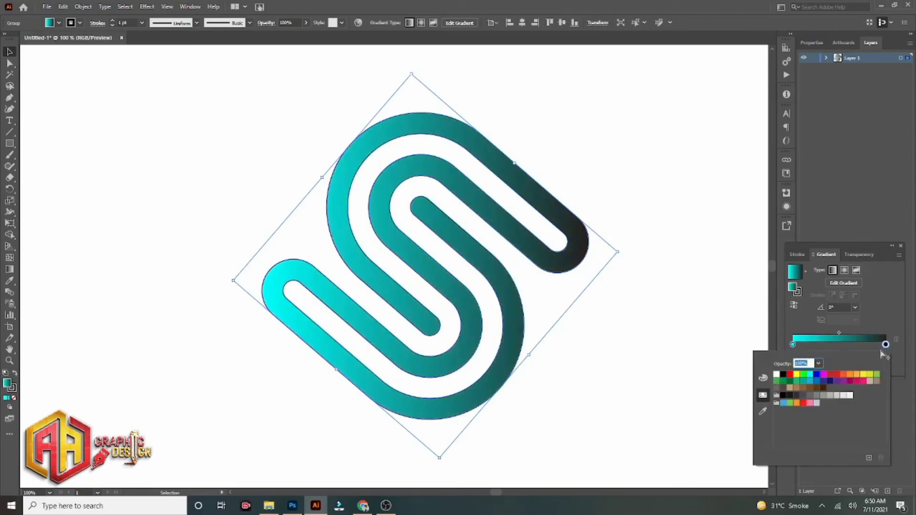
left_click(832, 396)
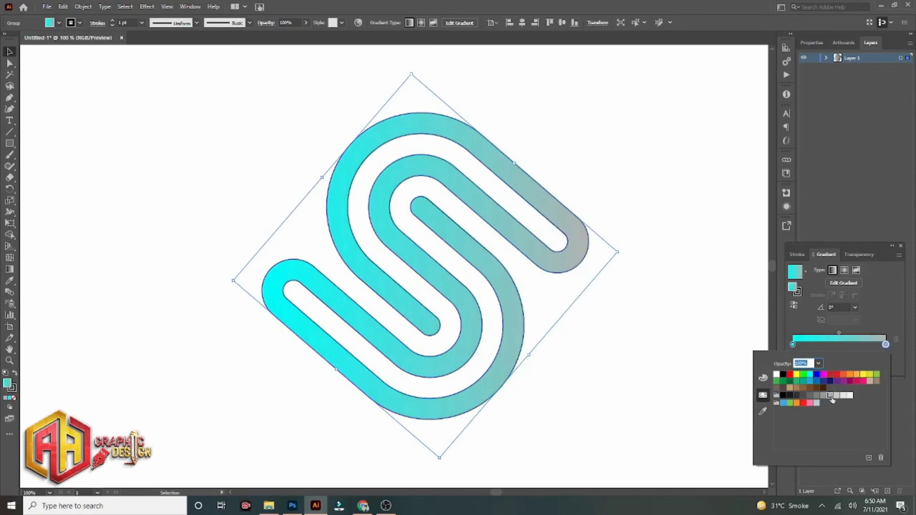
left_click(857, 329)
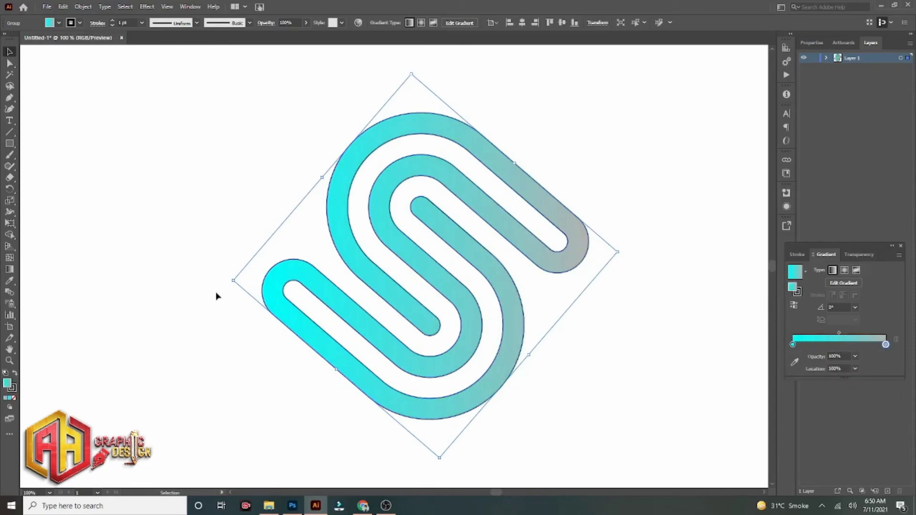
left_click(10, 270)
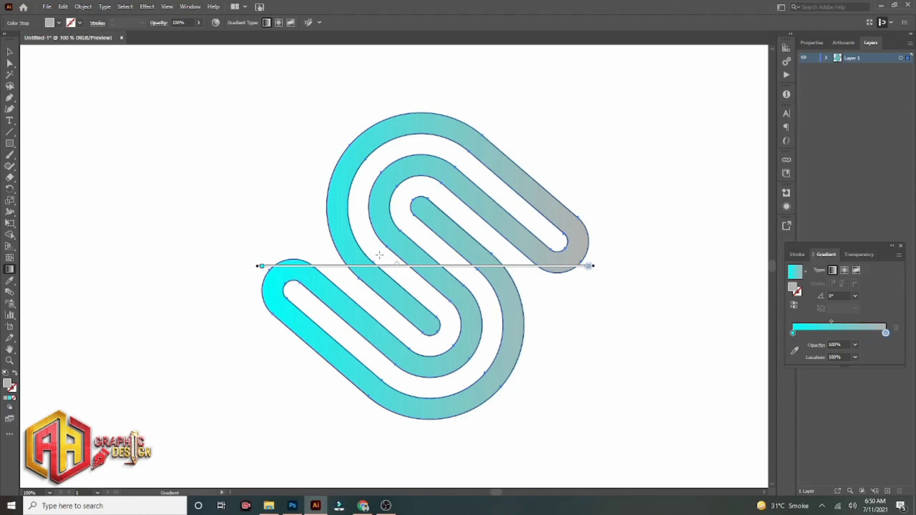
Exit gradient editing and deselect the finished cyan-to-grey gradient S on the white artboard.
left_click(8, 51)
left_click(194, 160)
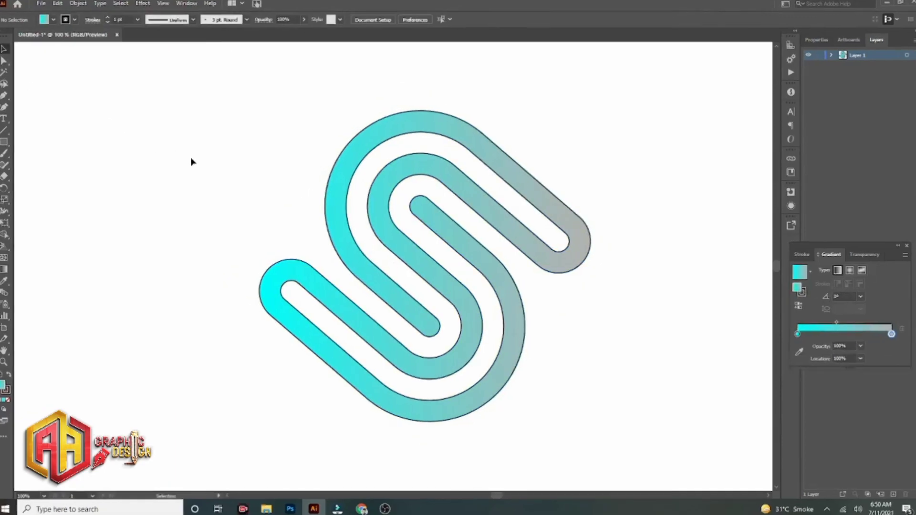